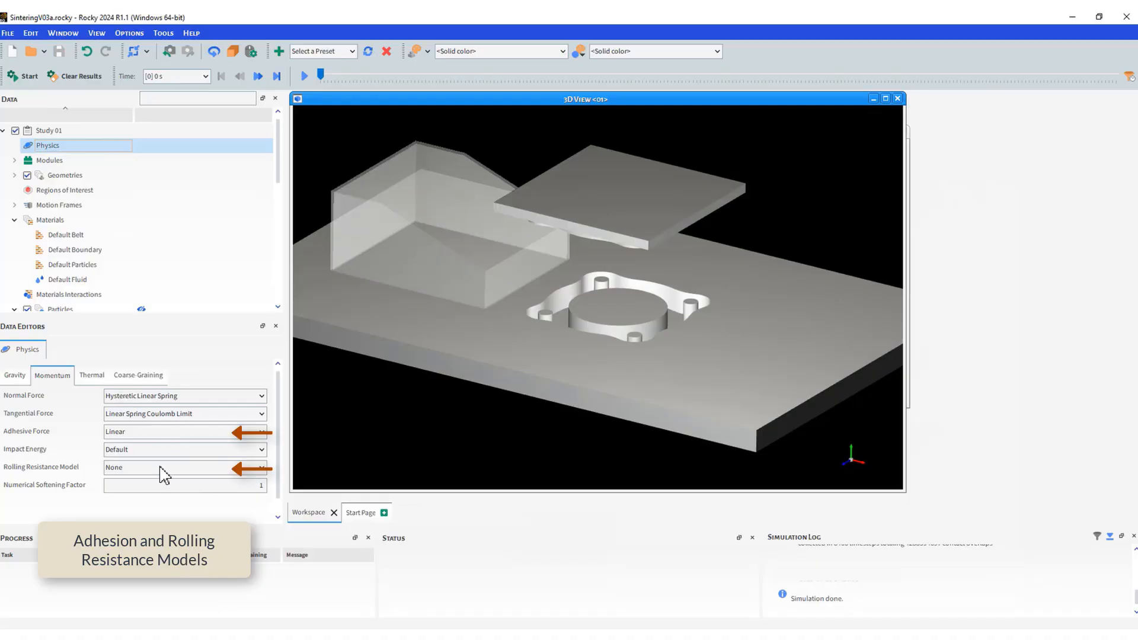
- Review the study's enabled modules and inspect the Center, Feeder and LowerPlate geometries in the 3D view
left_click(14, 160)
left_click(46, 162)
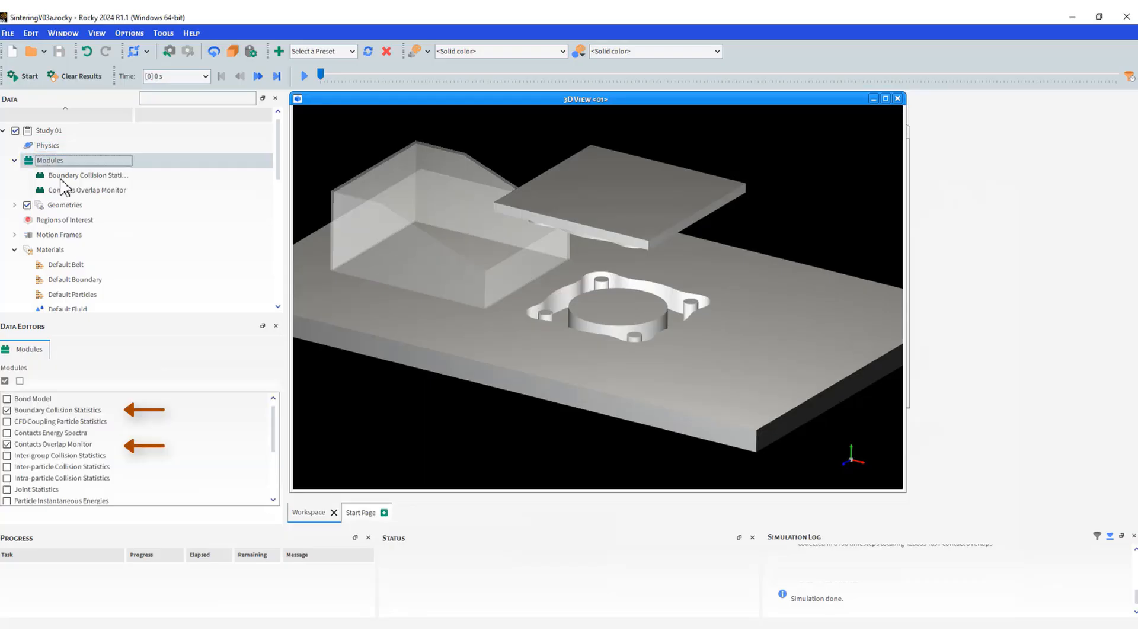
left_click(15, 205)
left_click(61, 220)
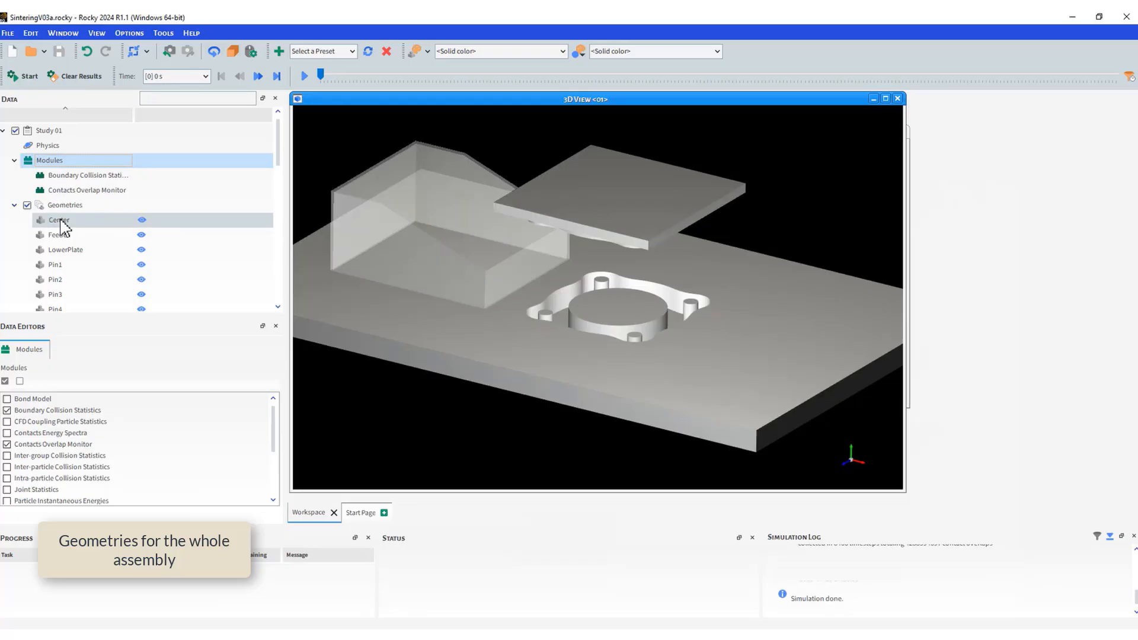
left_click(61, 233)
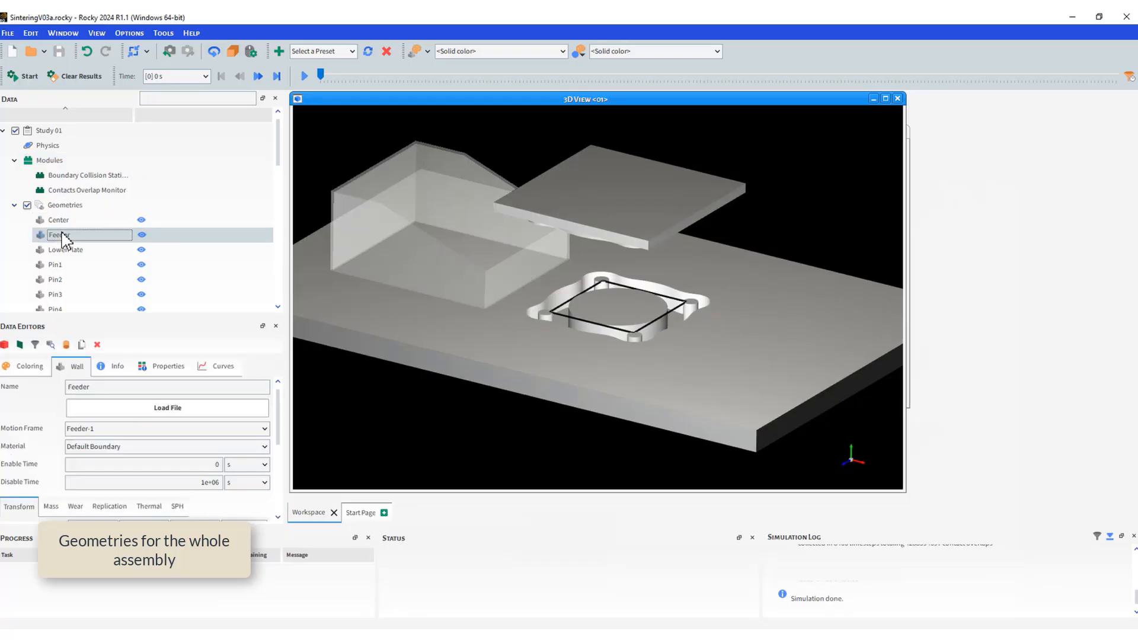
left_click(67, 251)
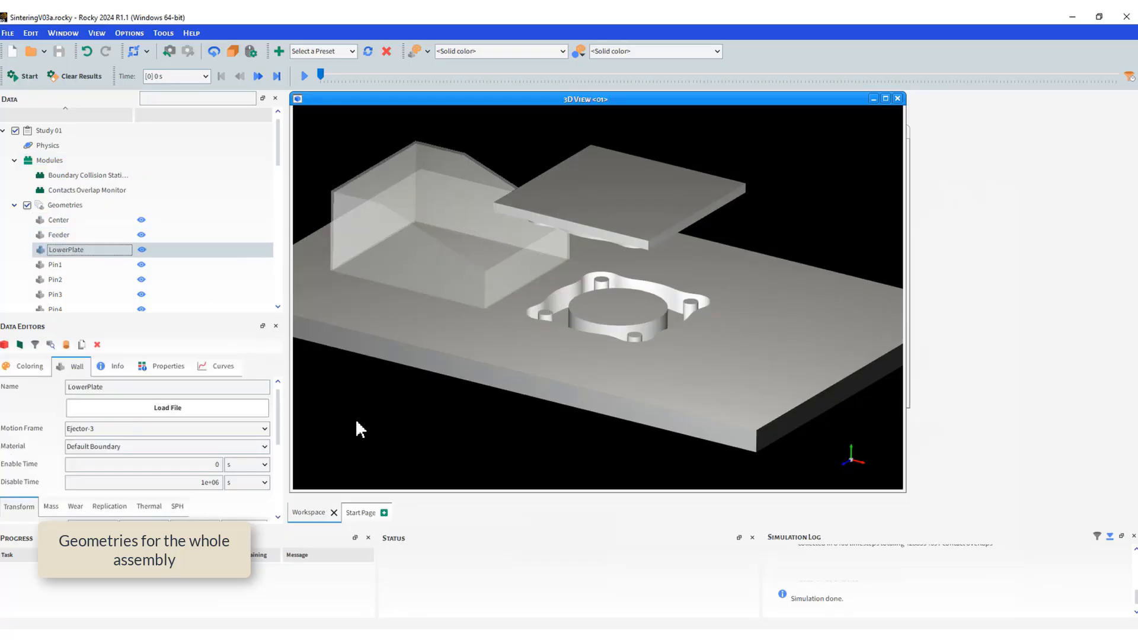
mouse_move(356, 422)
left_mouse_down()
mouse_move(363, 384)
mouse_move(364, 412)
left_mouse_up()
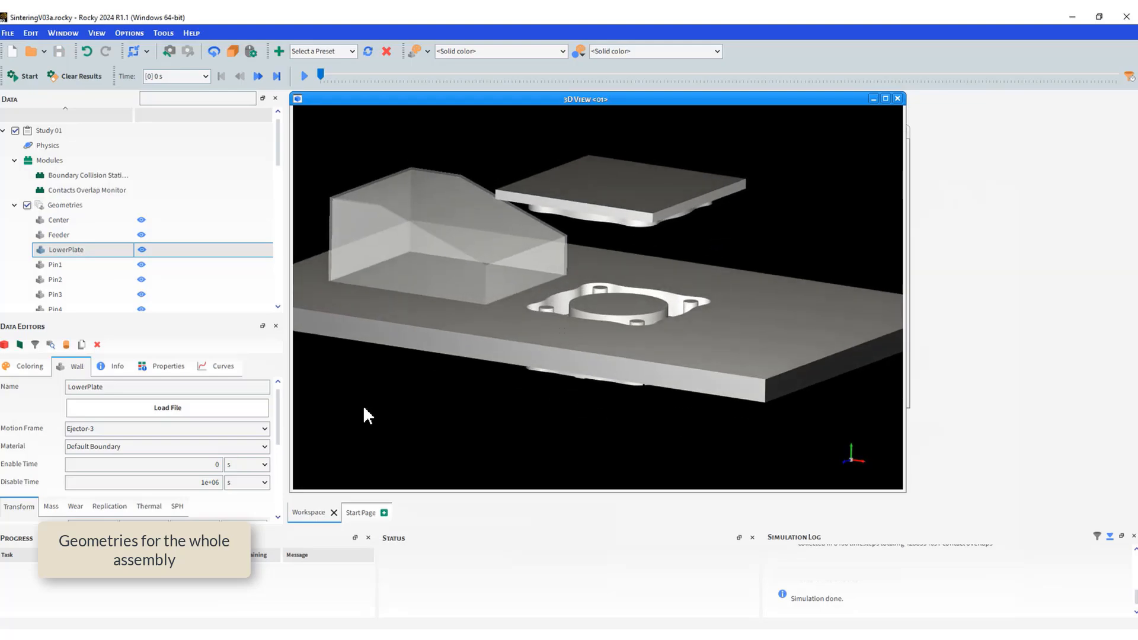
- Inspect the remaining assembly geometries one by one: the four pins, Press and UpperPlate
left_click(67, 268)
left_click(68, 281)
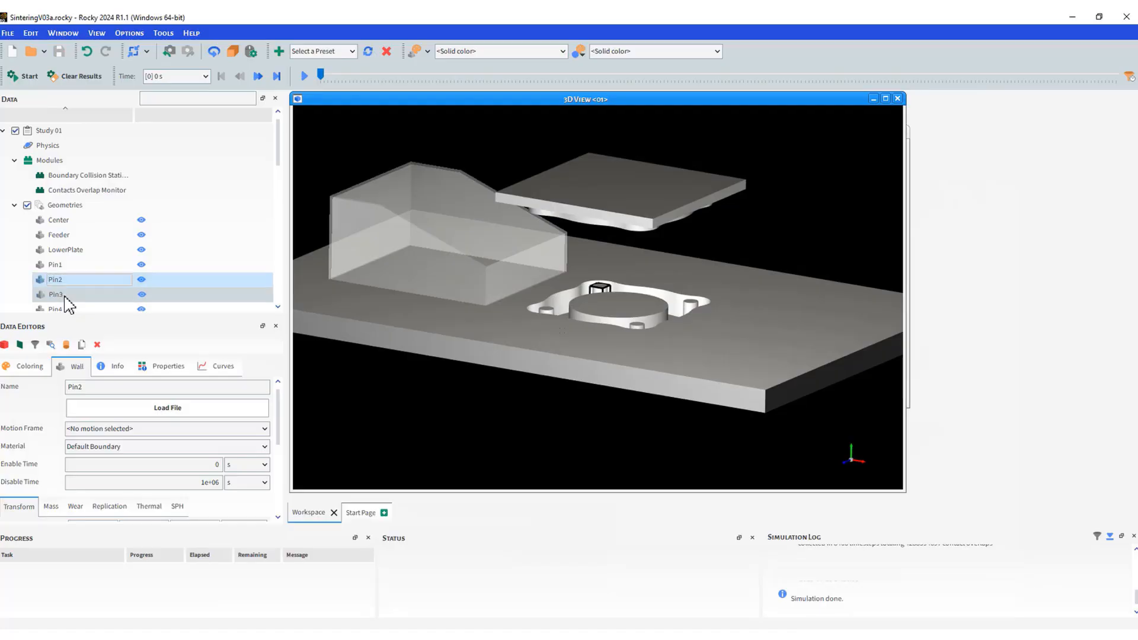
left_click(65, 297)
left_click(278, 306)
left_click(278, 307)
left_click(278, 306)
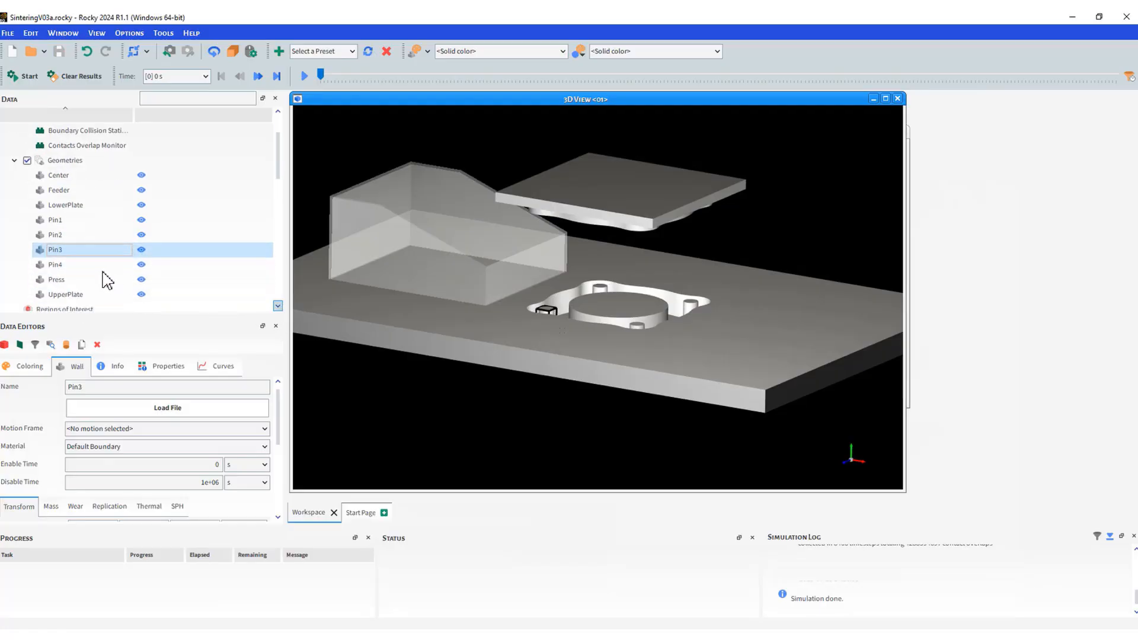
left_click(81, 266)
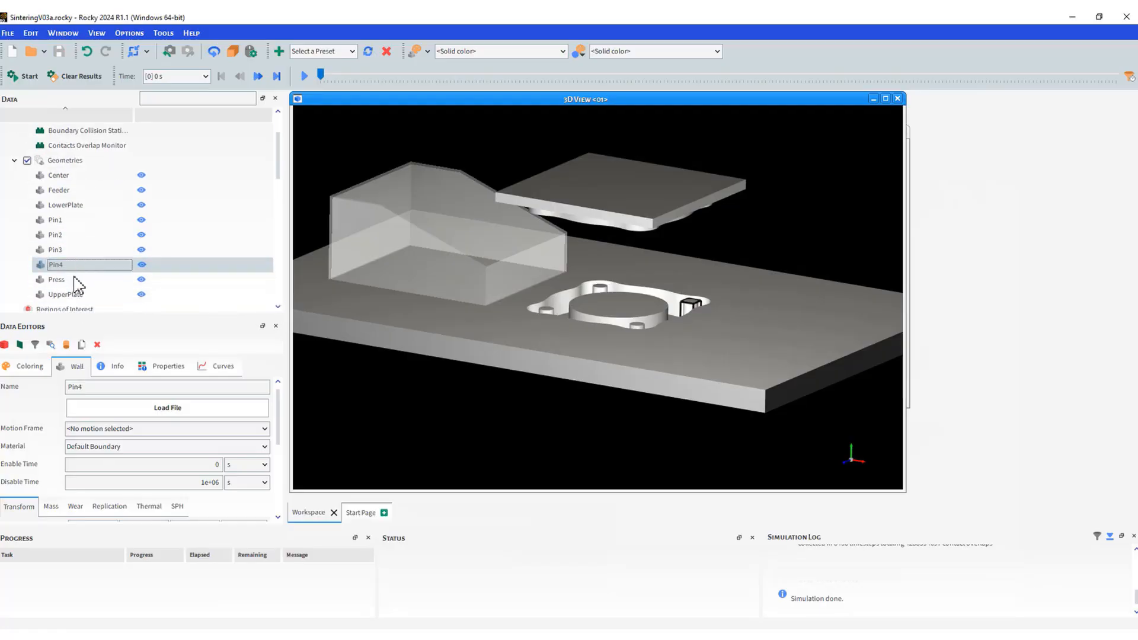
left_click(78, 281)
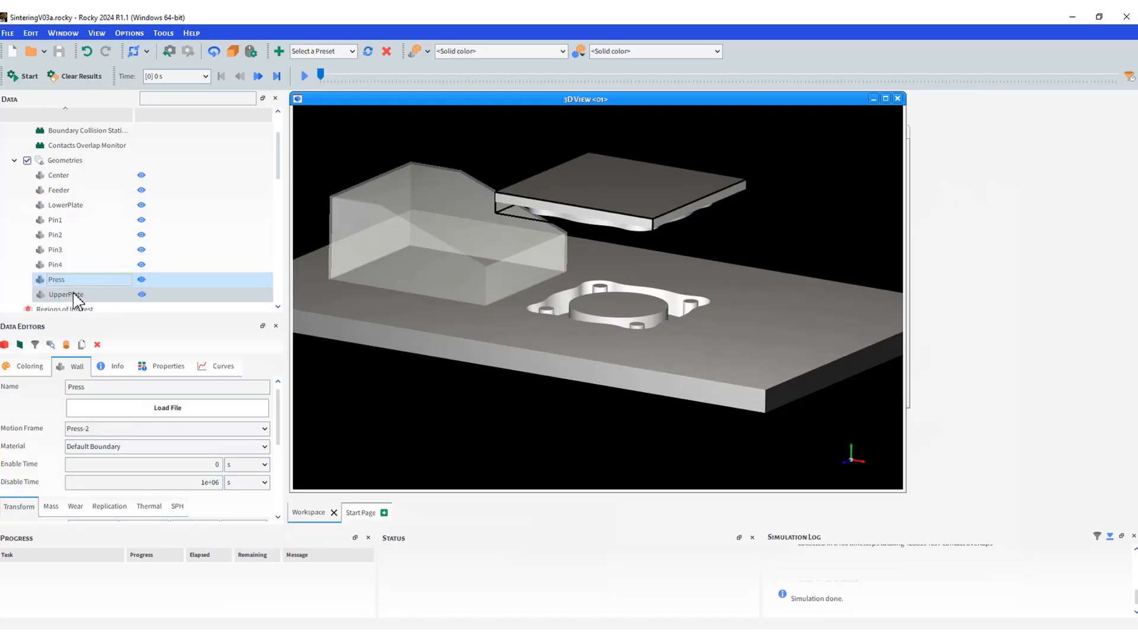
left_click(77, 296)
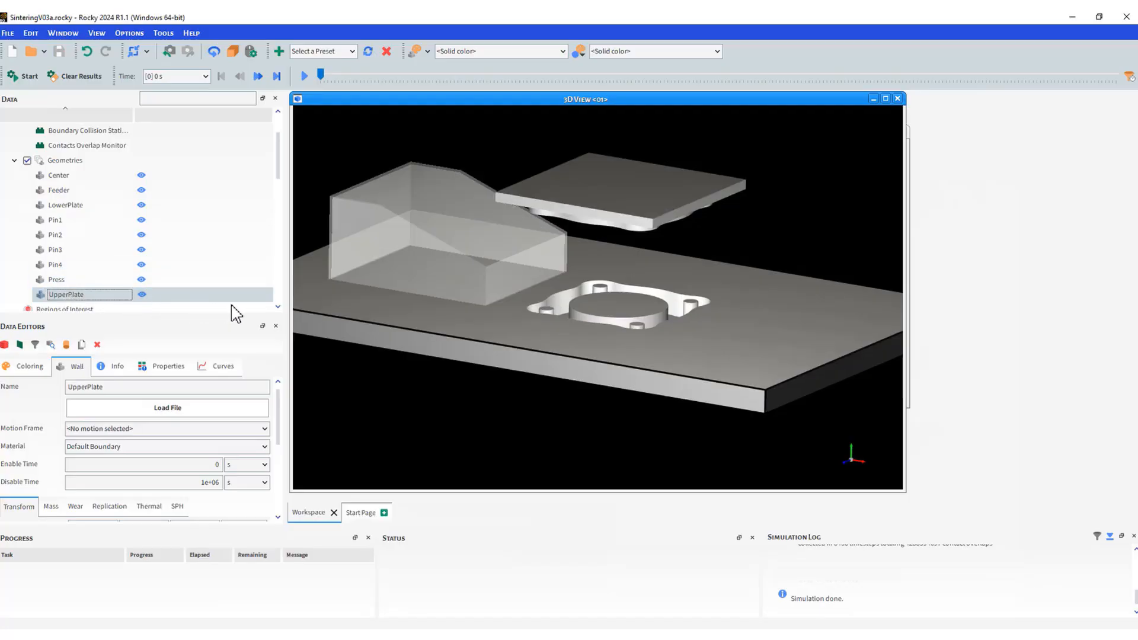
- Expand the study's Motion Frames and examine the translation motions defined for the Feeder-1 frame
left_click(277, 306)
left_click(278, 306)
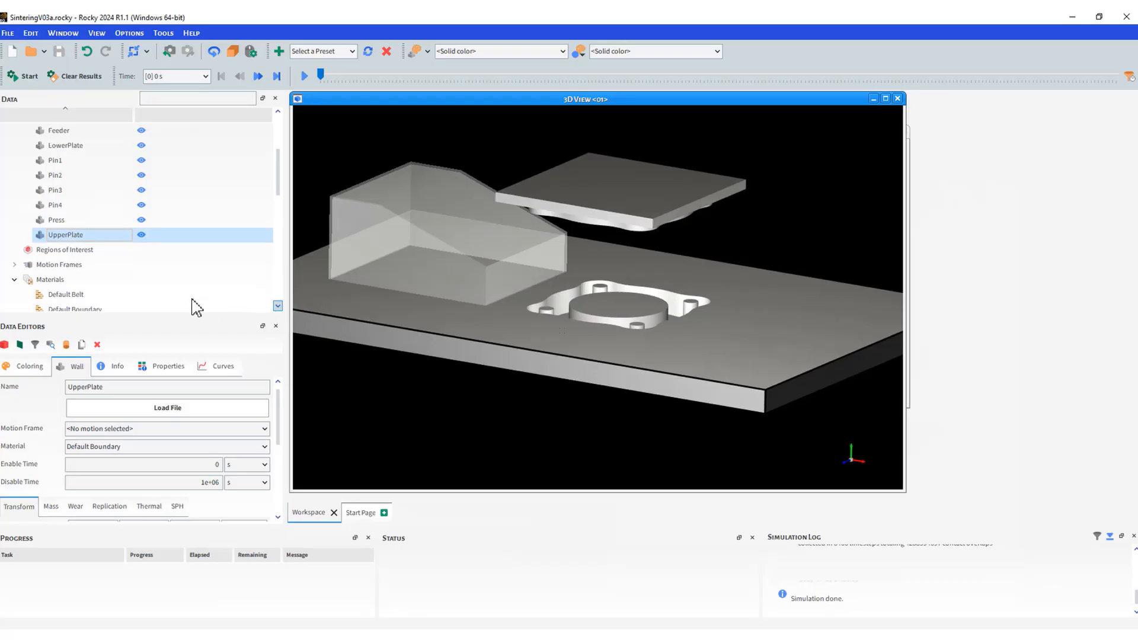
left_click(15, 264)
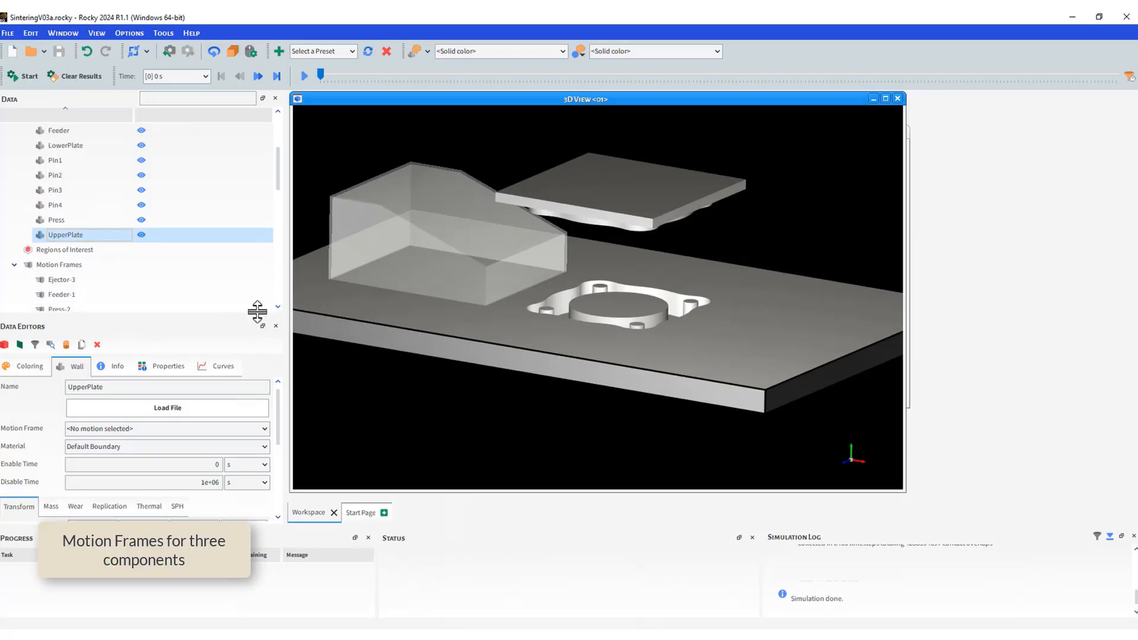
left_click(277, 306)
left_click(278, 306)
left_click(277, 306)
left_click(278, 306)
left_click(278, 306)
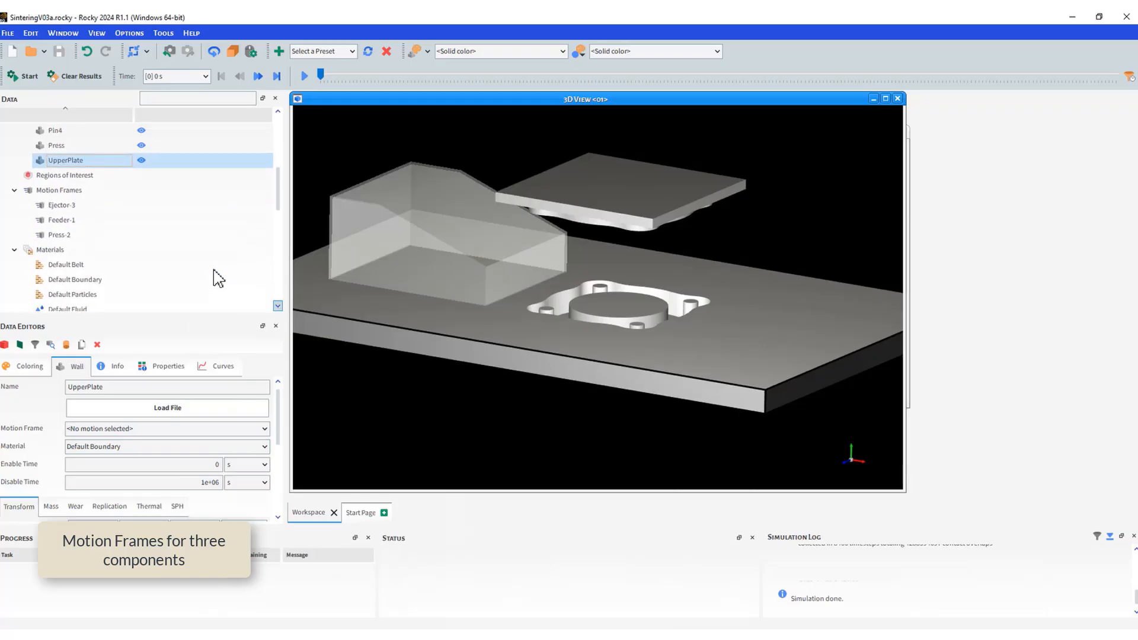
left_click(73, 192)
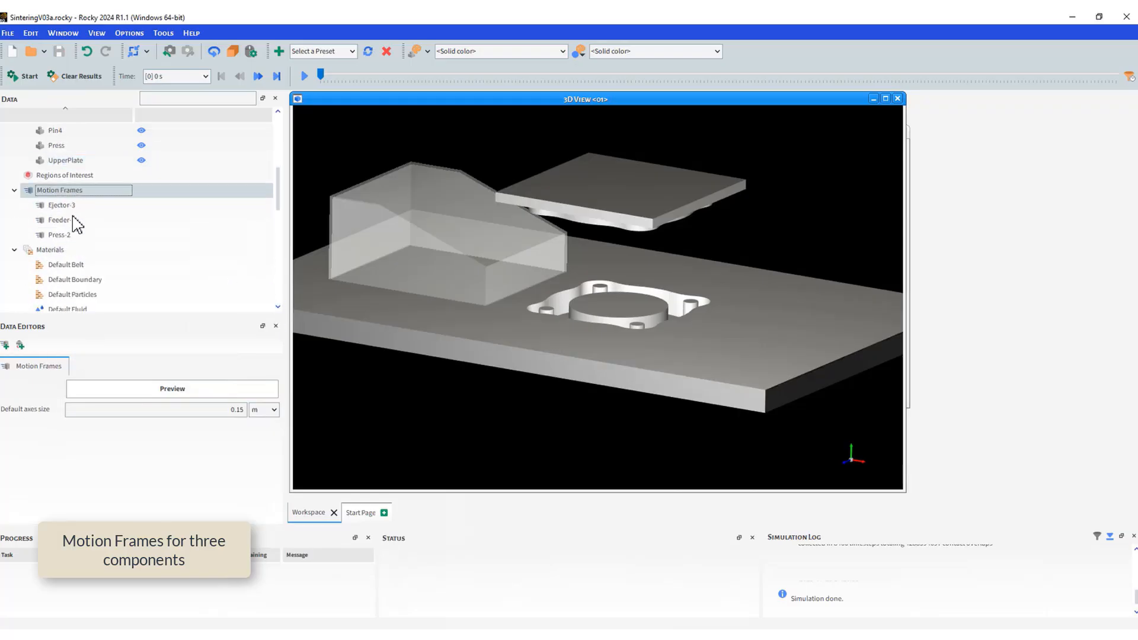
left_click(62, 220)
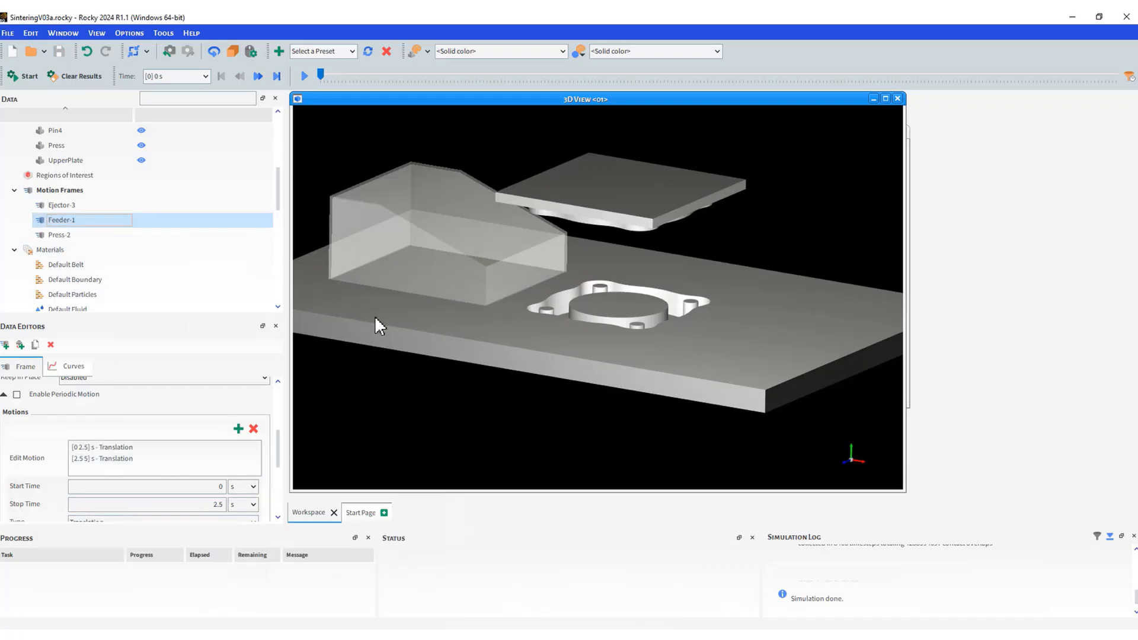
- Check which motion frame is assigned to the Feeder geometry
scroll(279, 178, "up", 1)
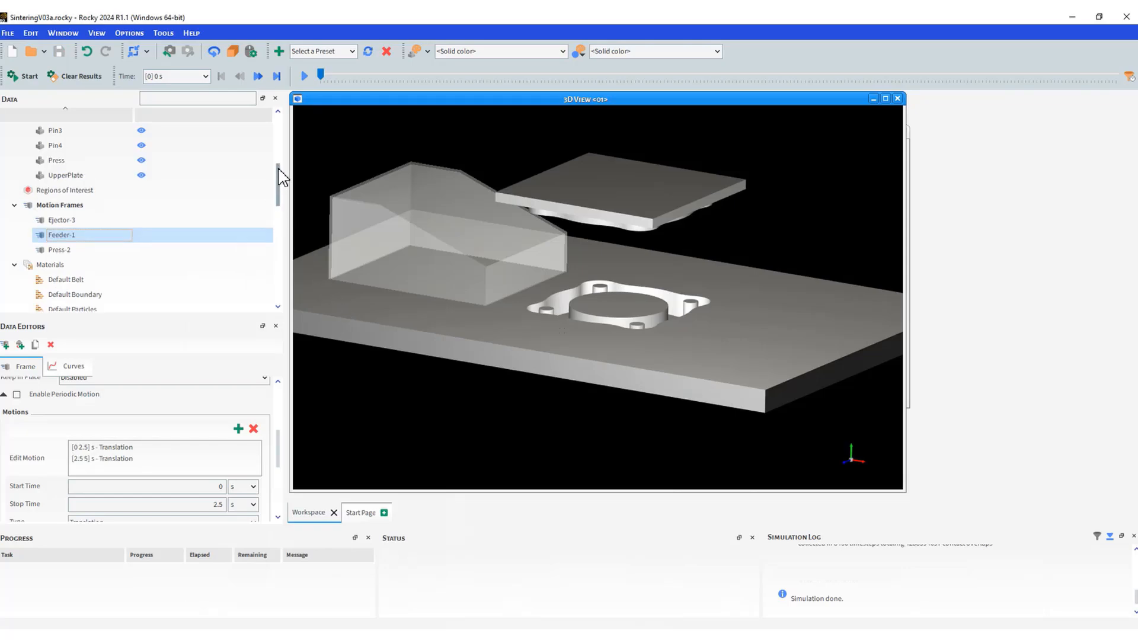
scroll(280, 178, "up", 3)
left_click(65, 175)
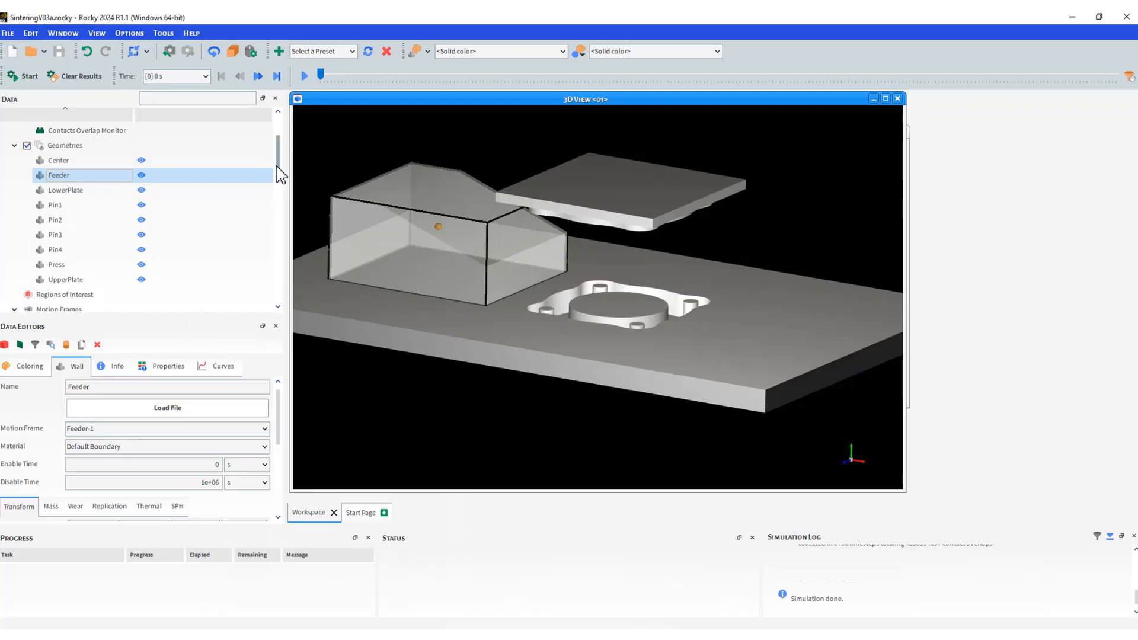
- Examine the Press-2 frame's motions, including the Linear Time Variable Force, and check the Press geometry's motion frame assignment
left_click_drag(277, 166, 278, 196)
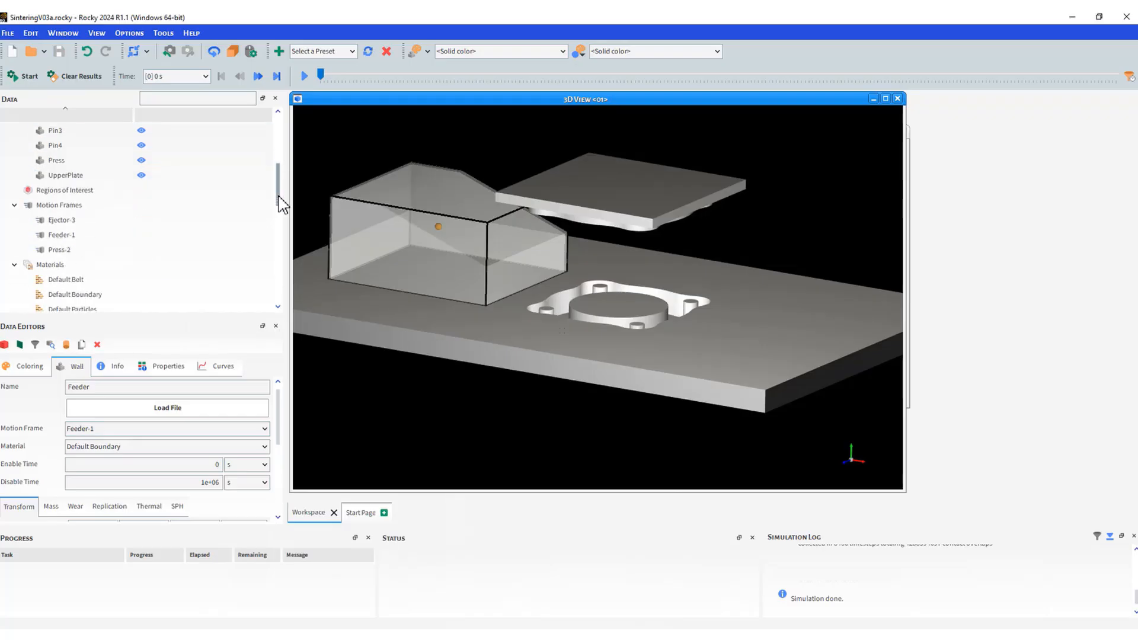
left_click(107, 253)
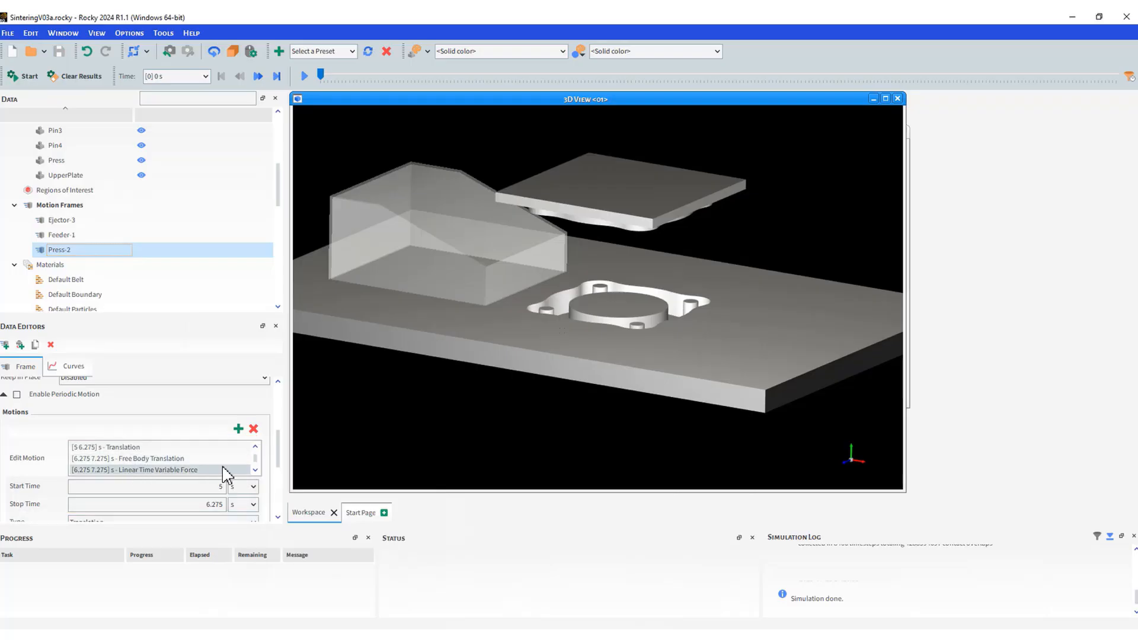
left_click(255, 470)
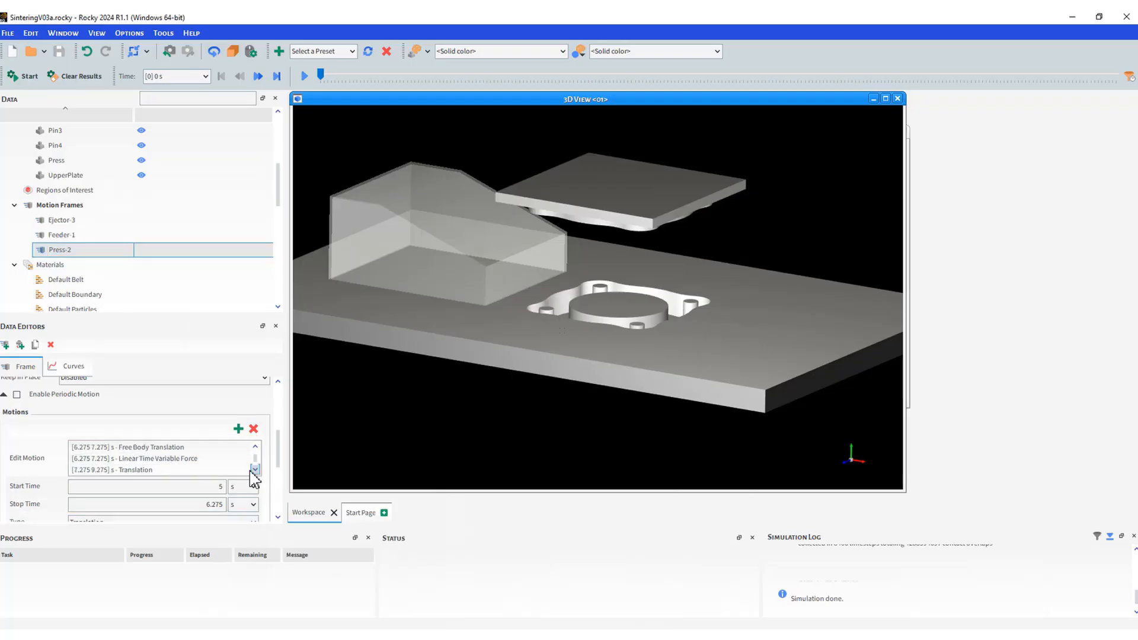
left_click(198, 458)
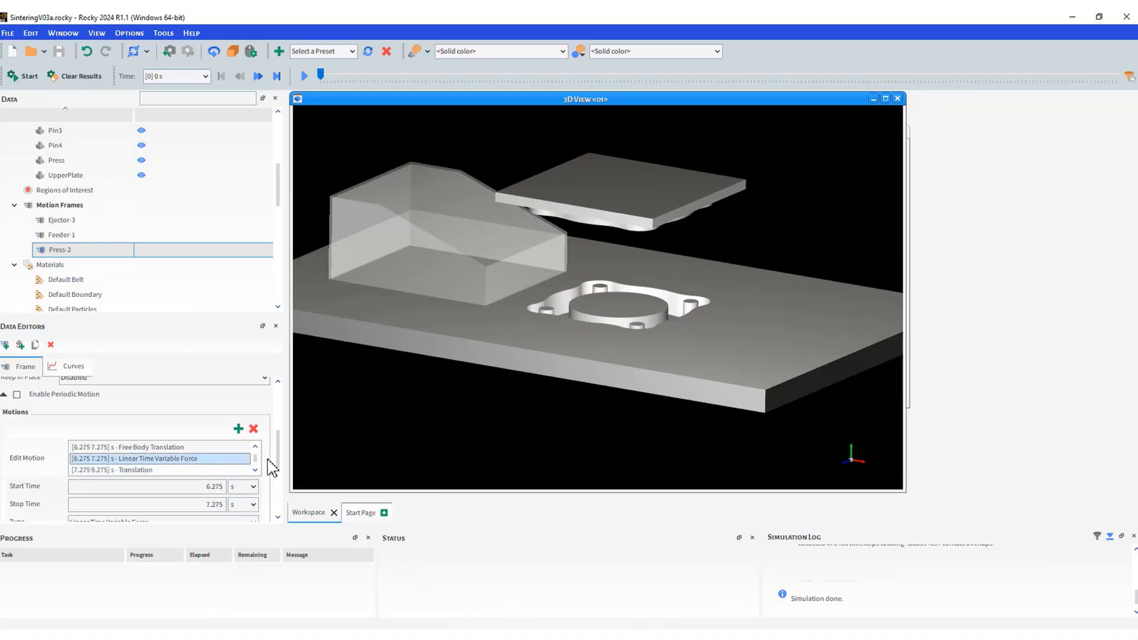
mouse_move(278, 457)
left_mouse_down()
mouse_move(283, 490)
mouse_move(283, 465)
left_mouse_up()
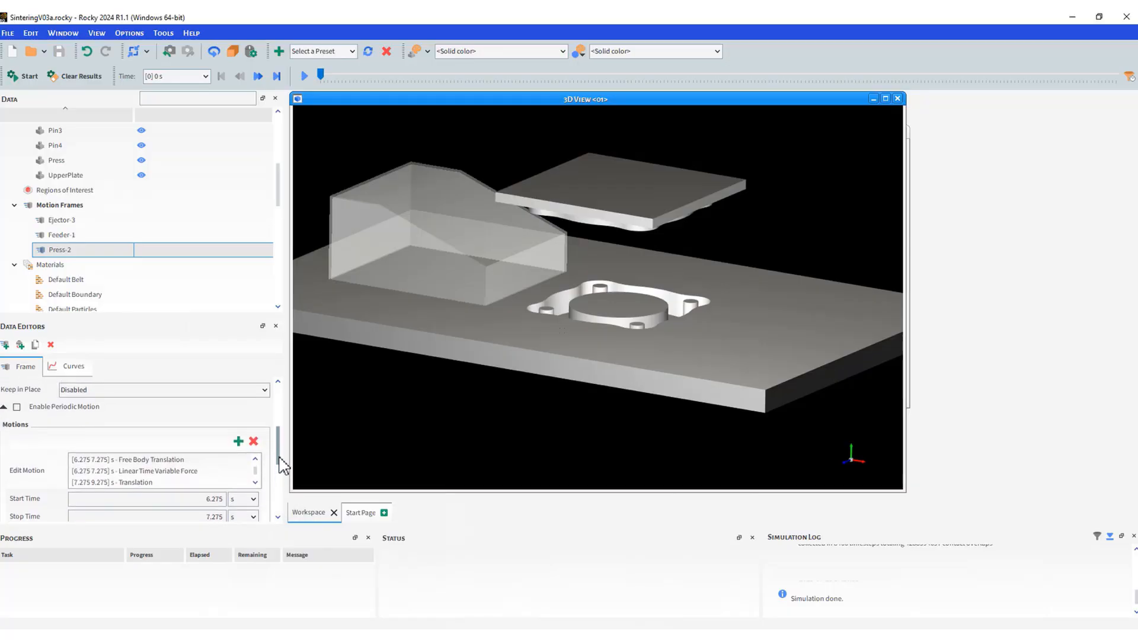
left_click(71, 161)
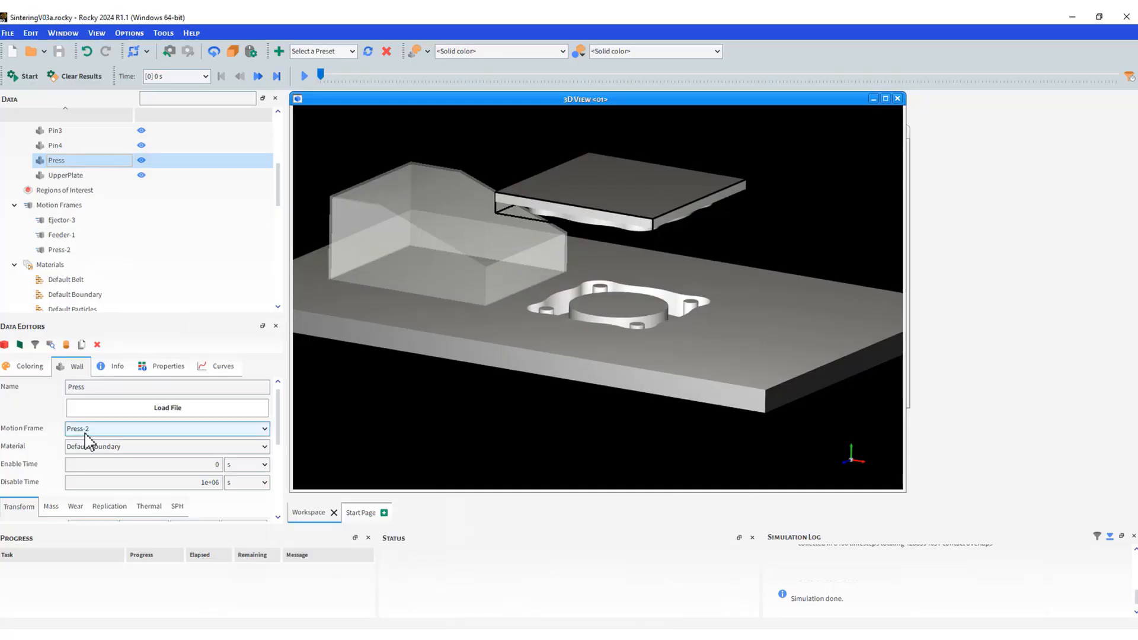
- Examine the Ejector-3 frame's translation motion and check the motion frame assigned to the LowerPlate geometry
left_click(63, 221)
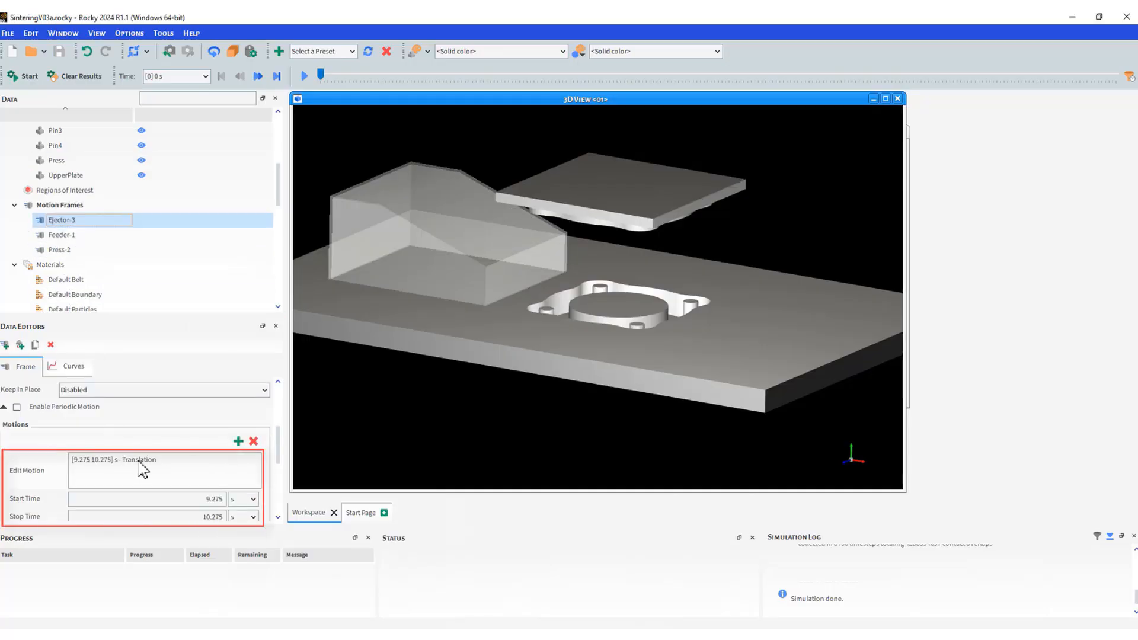
mouse_move(653, 414)
left_mouse_down()
mouse_move(653, 385)
mouse_move(649, 415)
left_mouse_up()
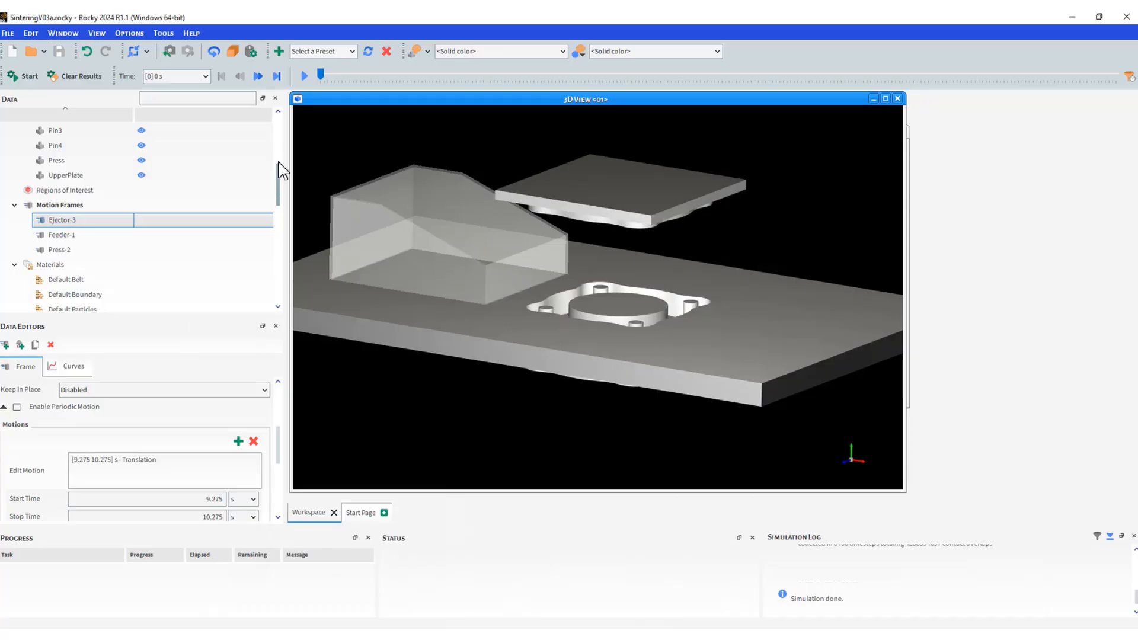
left_click_drag(278, 162, 278, 153)
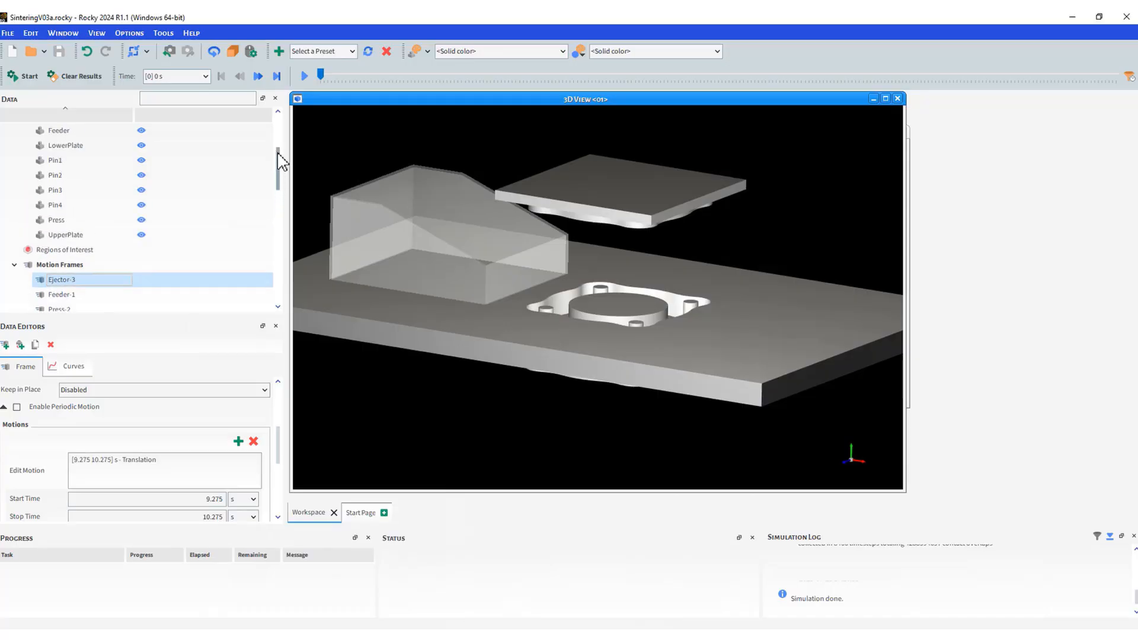
left_click(71, 148)
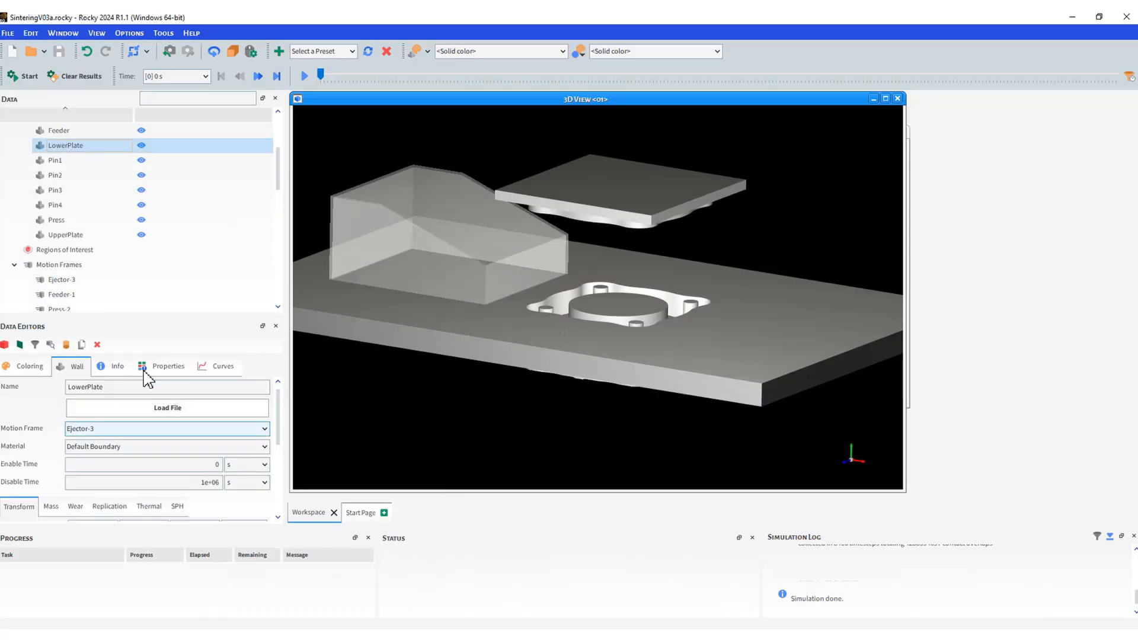
- Review the Default Particles material properties and the friction, adhesive and restitution settings for the Default Particles–Default Particles interaction
left_click_drag(279, 173, 282, 217)
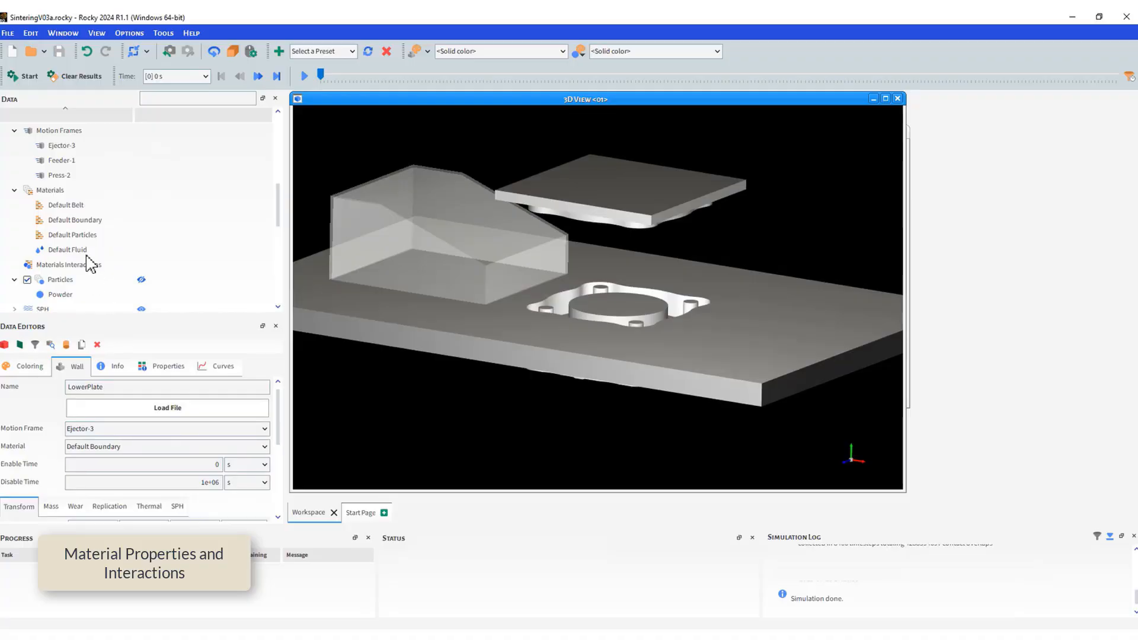
left_click(74, 235)
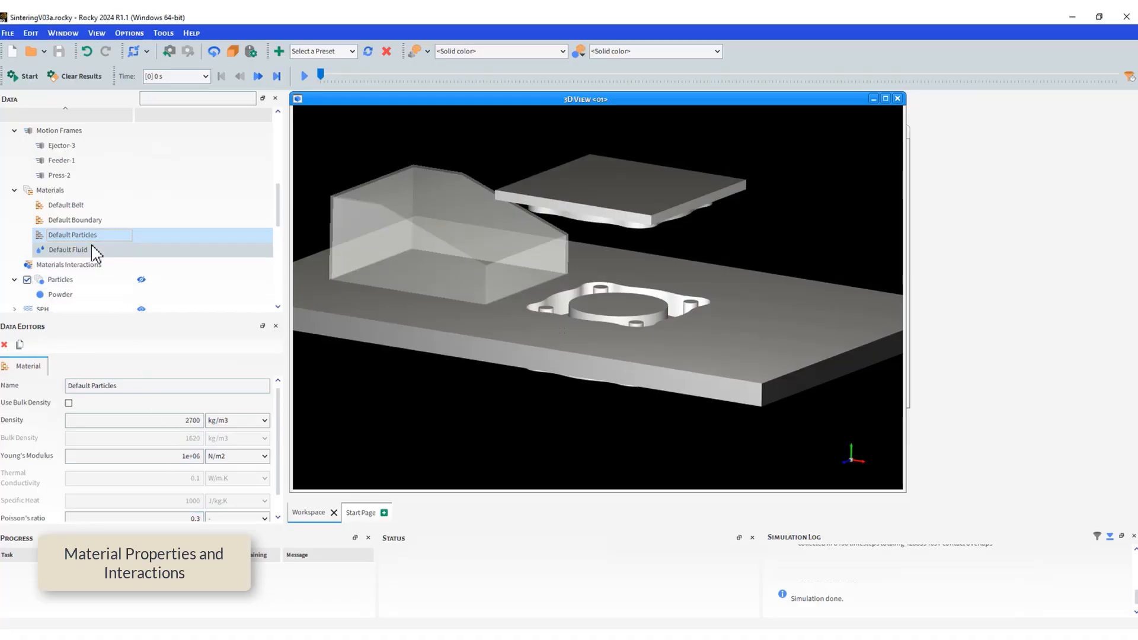
left_click(80, 266)
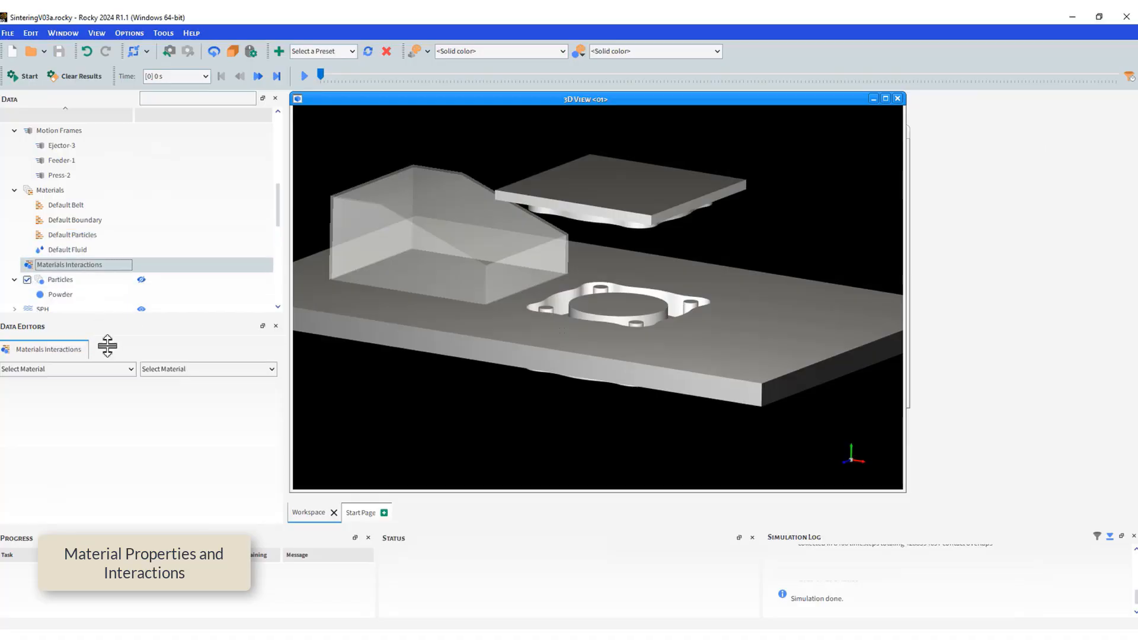
left_click(109, 370)
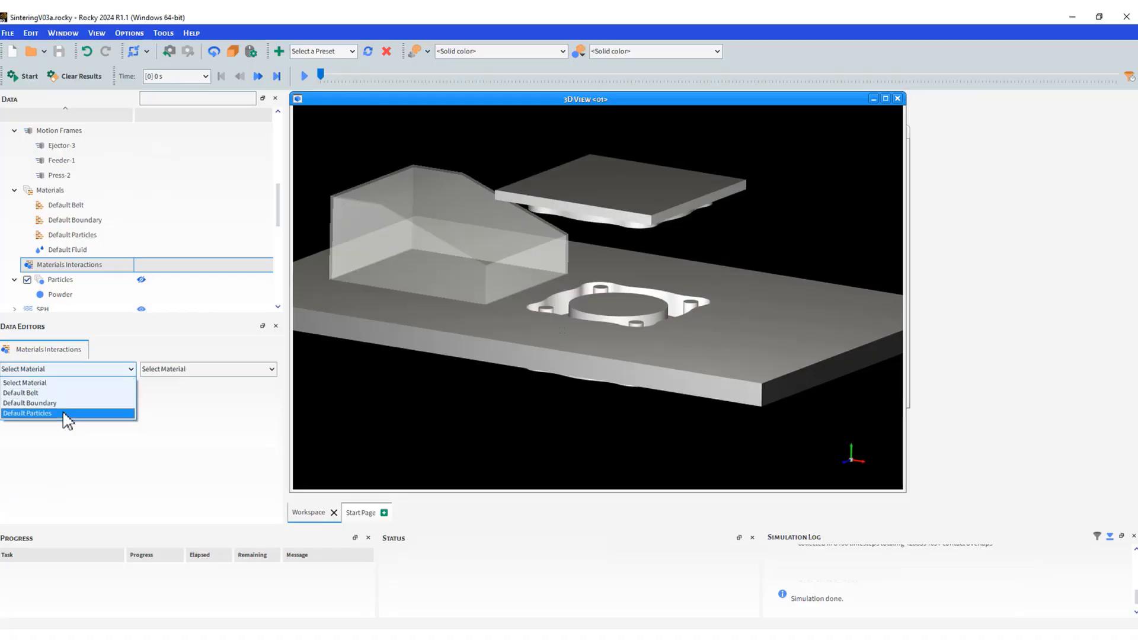
left_click(63, 413)
left_click(220, 369)
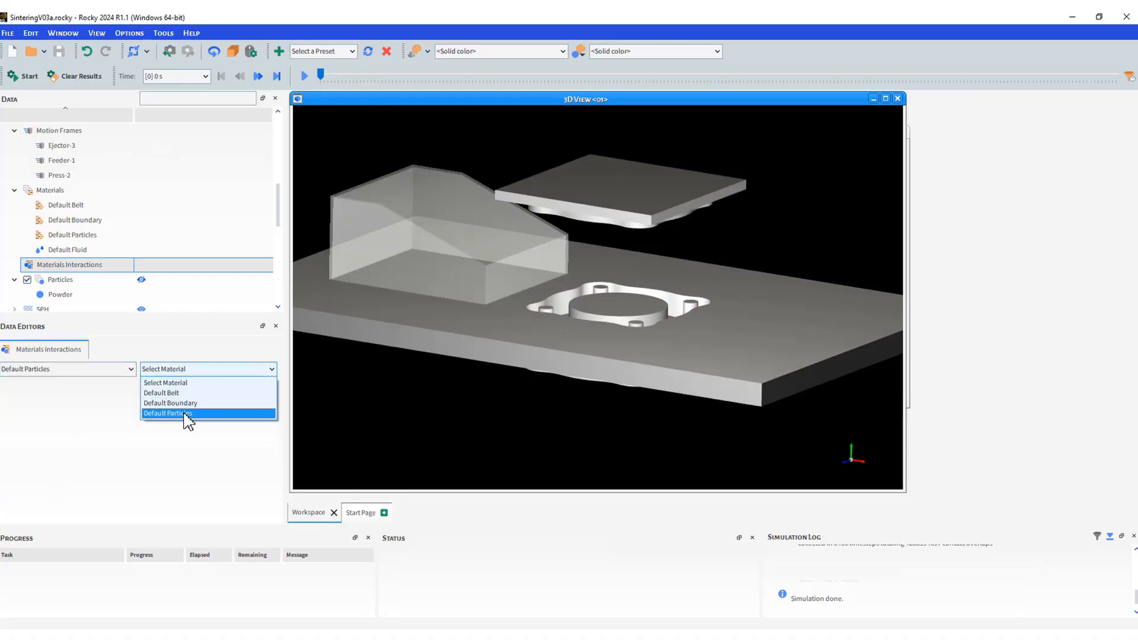
left_click(188, 413)
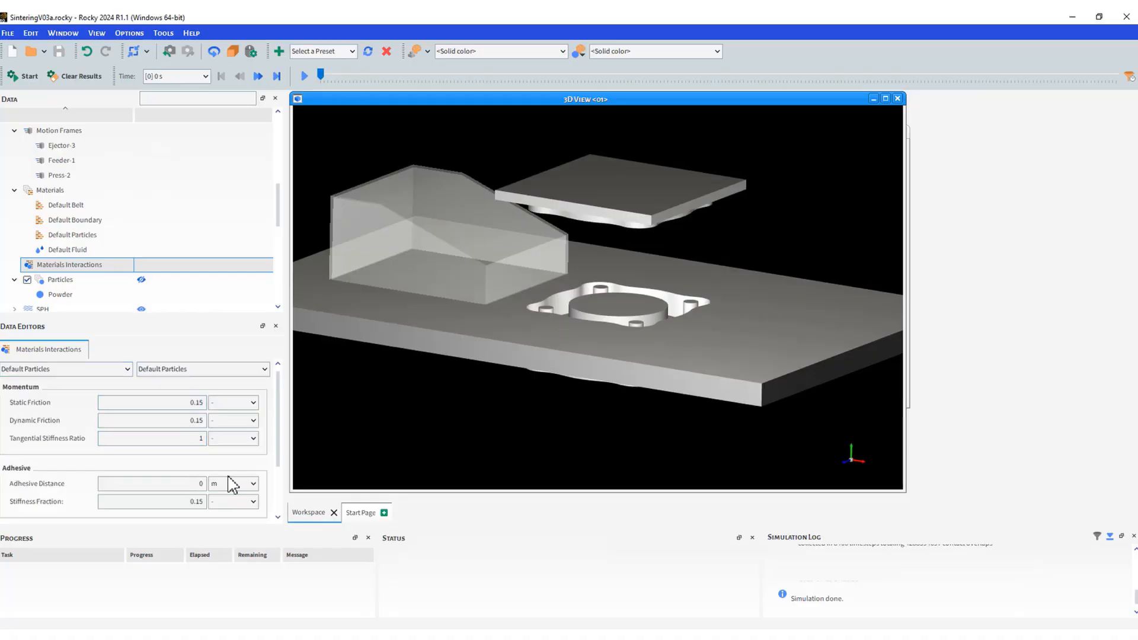
scroll(279, 455, "down", 3)
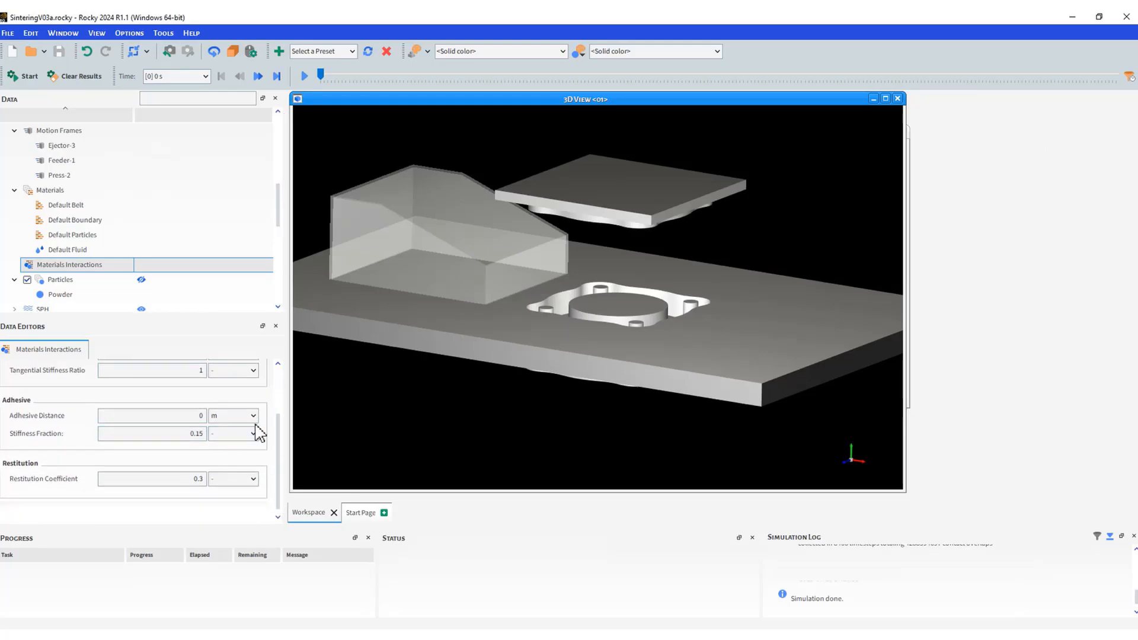
left_click_drag(279, 435, 284, 380)
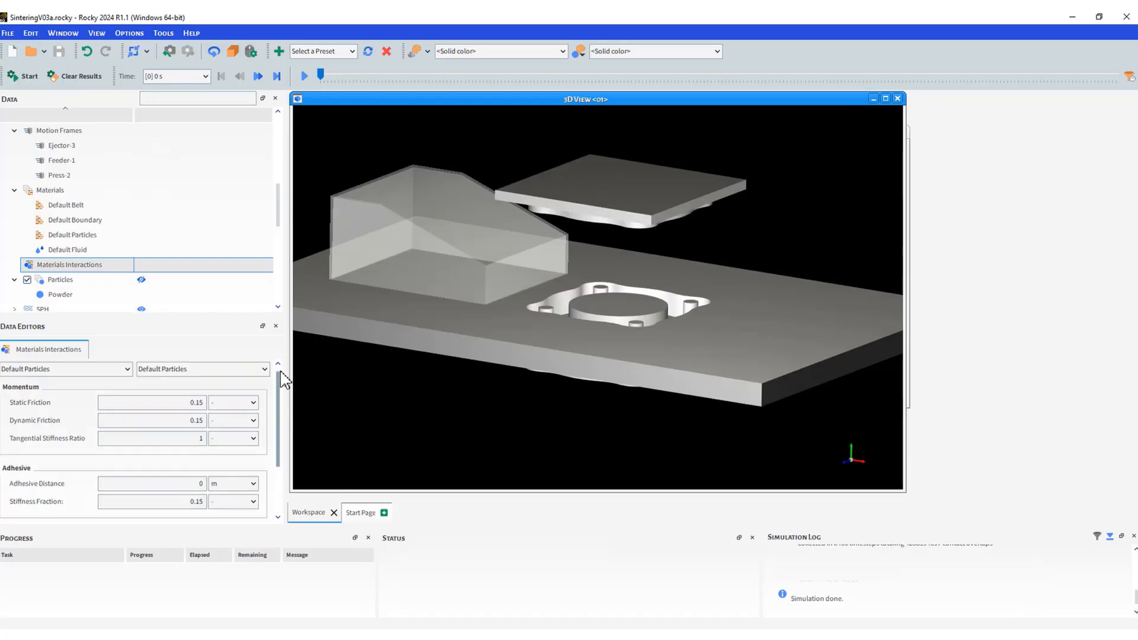
- Review the friction, adhesive and restitution settings for the Default Particles–Default Boundary interaction
left_click(265, 368)
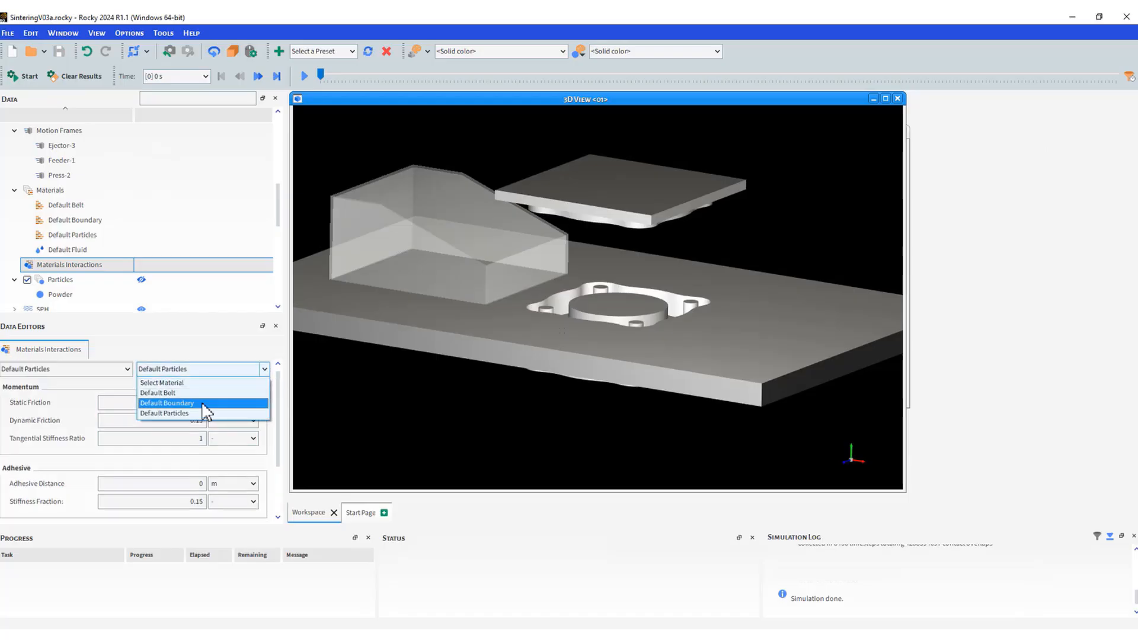
left_click(205, 391)
mouse_move(278, 407)
left_mouse_down()
mouse_move(278, 428)
mouse_move(279, 413)
left_mouse_up()
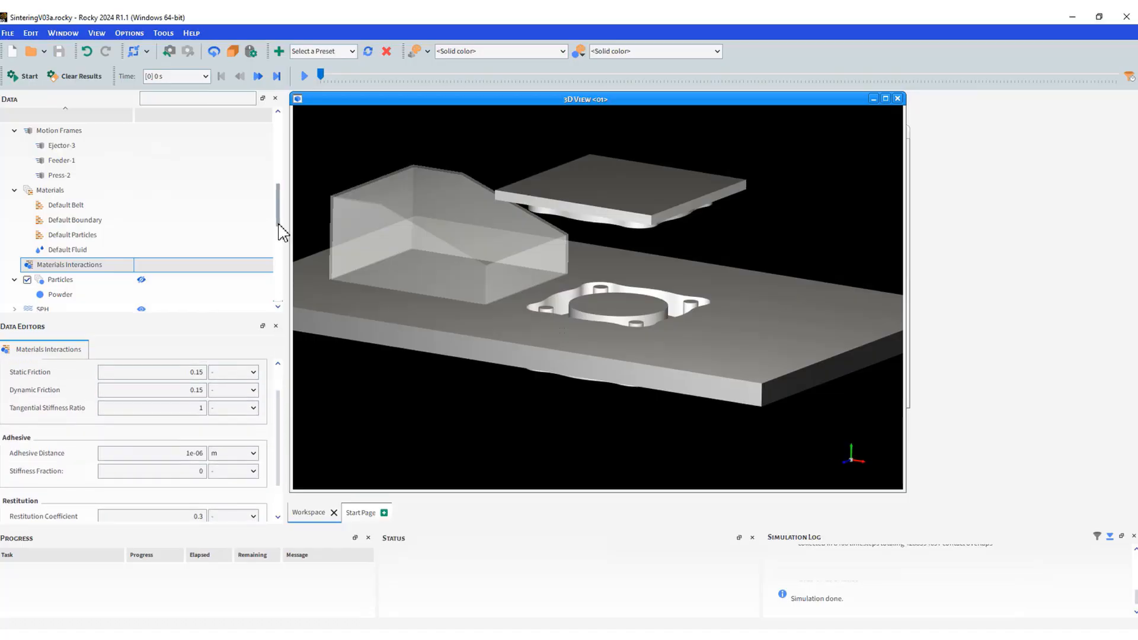
- Review the Volumetric Inlet <01> settings, covering its region seed coordinates and geometries and the Powder particle mass
left_click_drag(279, 225, 279, 241)
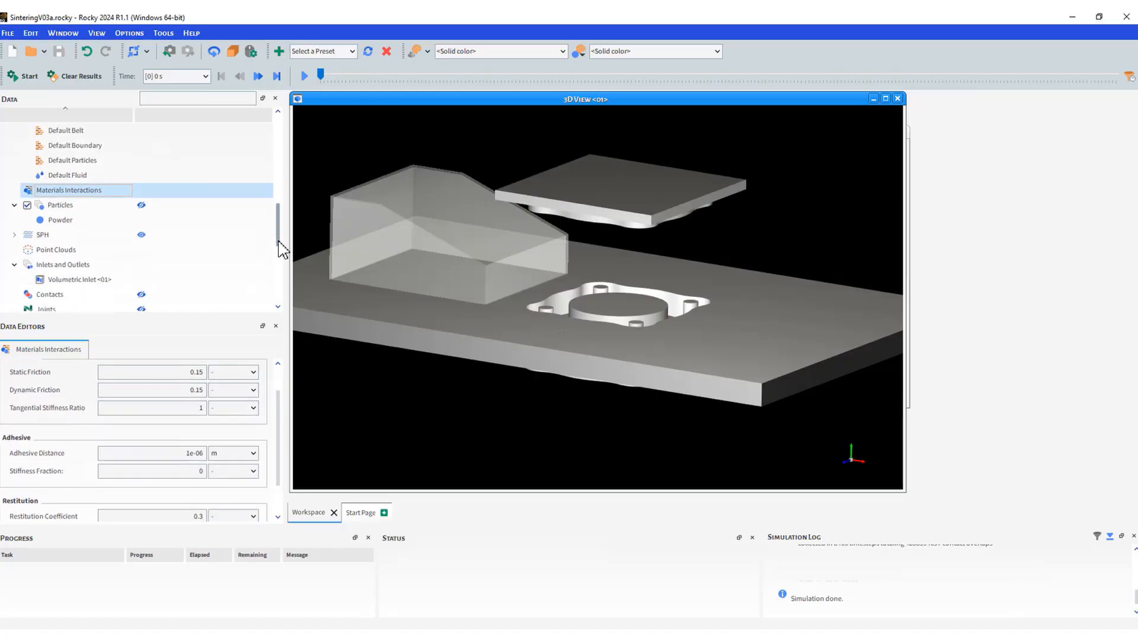
left_click(75, 279)
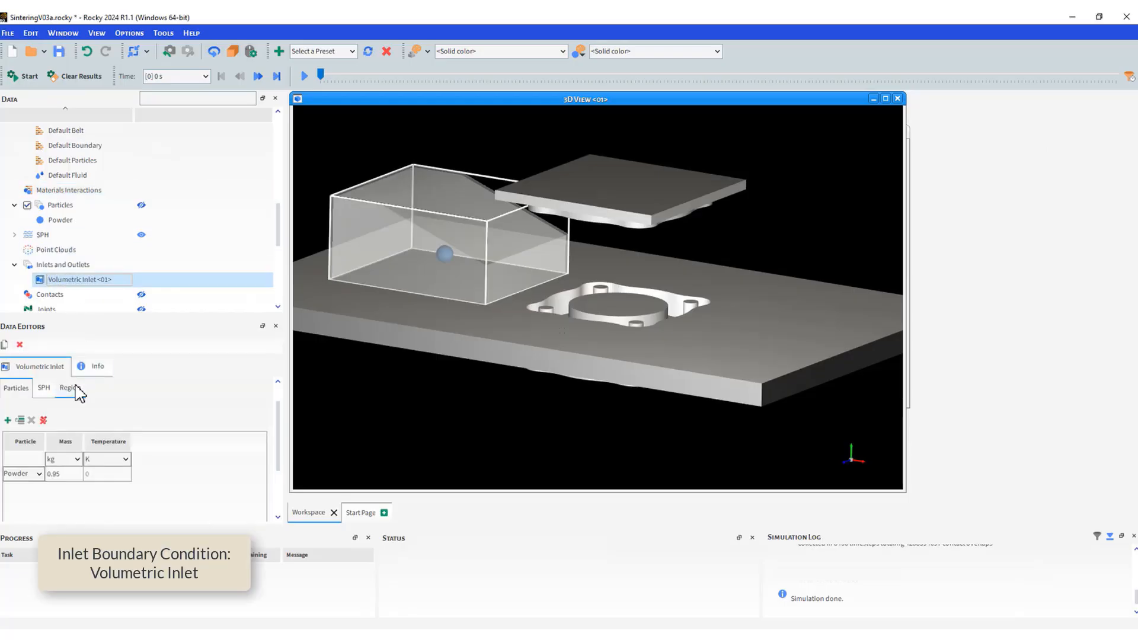
left_click(68, 388)
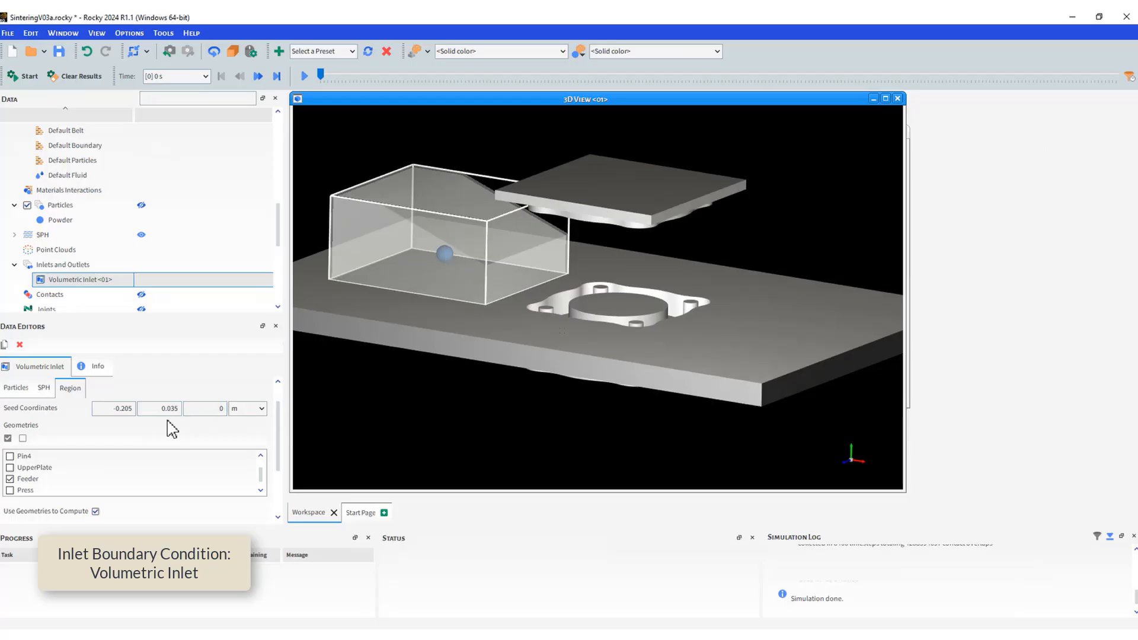
scroll(280, 456, "down", 1)
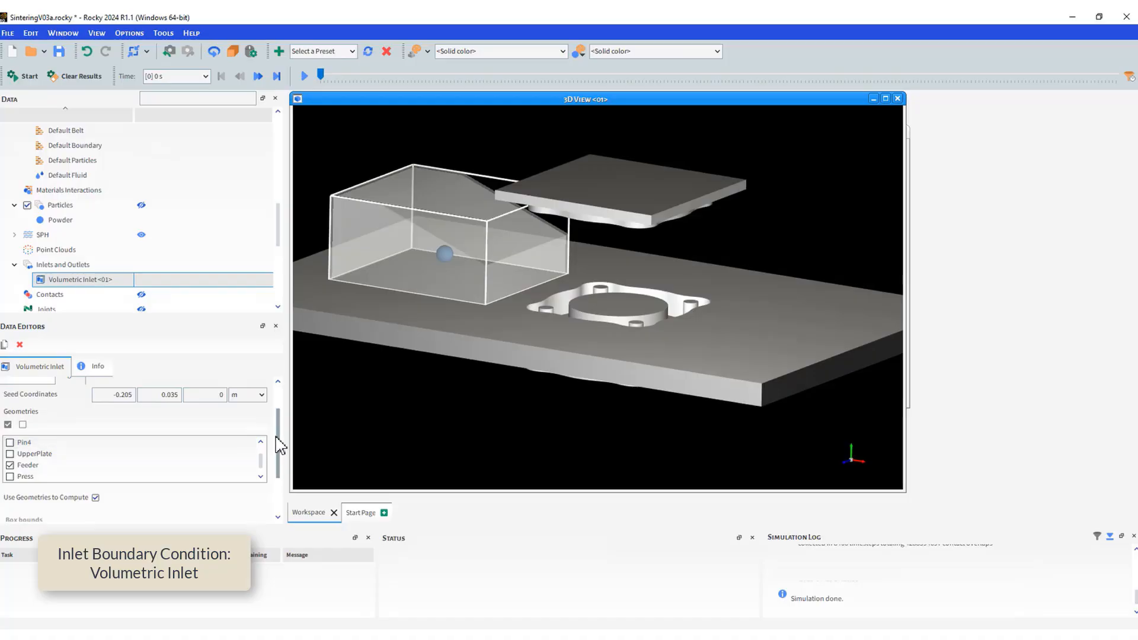
scroll(282, 418, "up", 3)
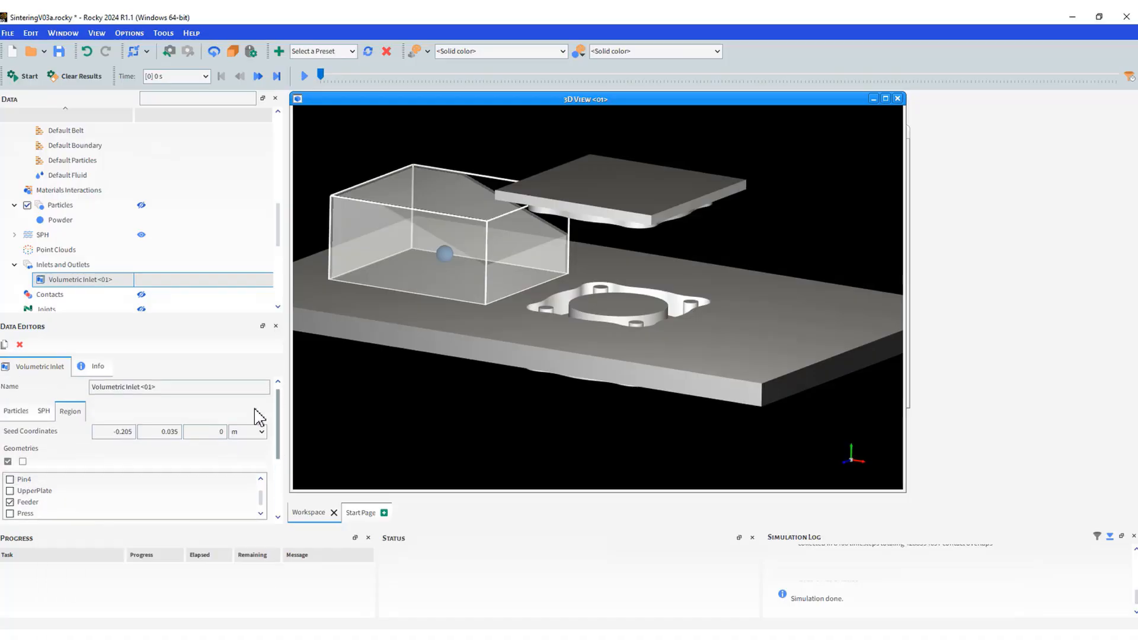
left_click(16, 411)
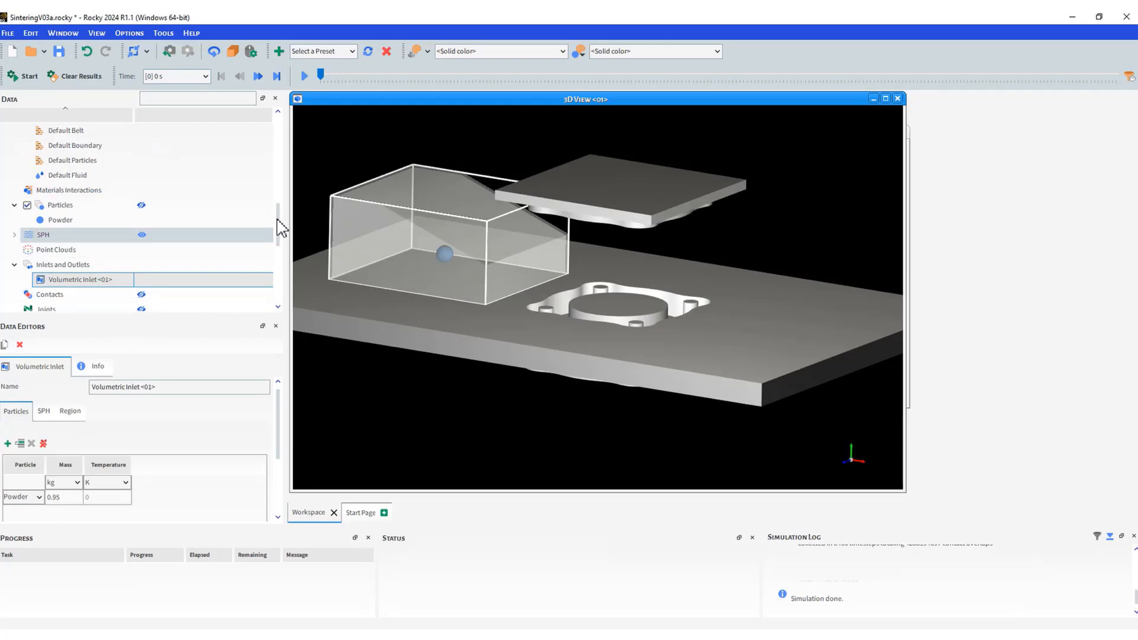
- Check the solver's simulation duration and output time settings, plus its general overlap delay and execution settings
scroll(282, 239, "down", 1)
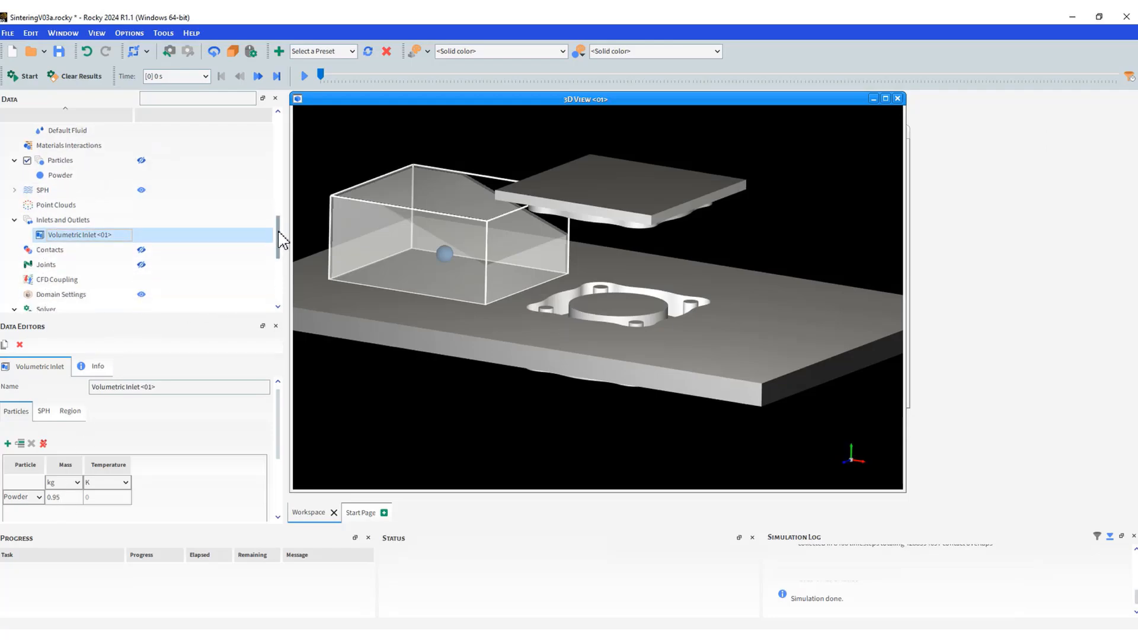
left_click(55, 310)
left_click(230, 421)
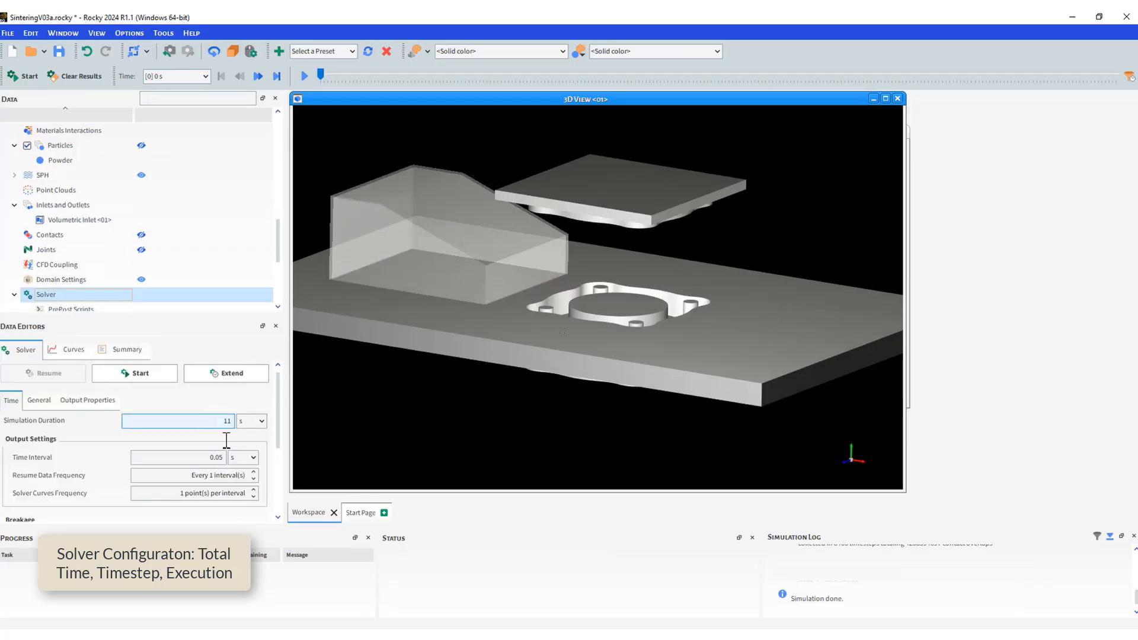
left_click(33, 401)
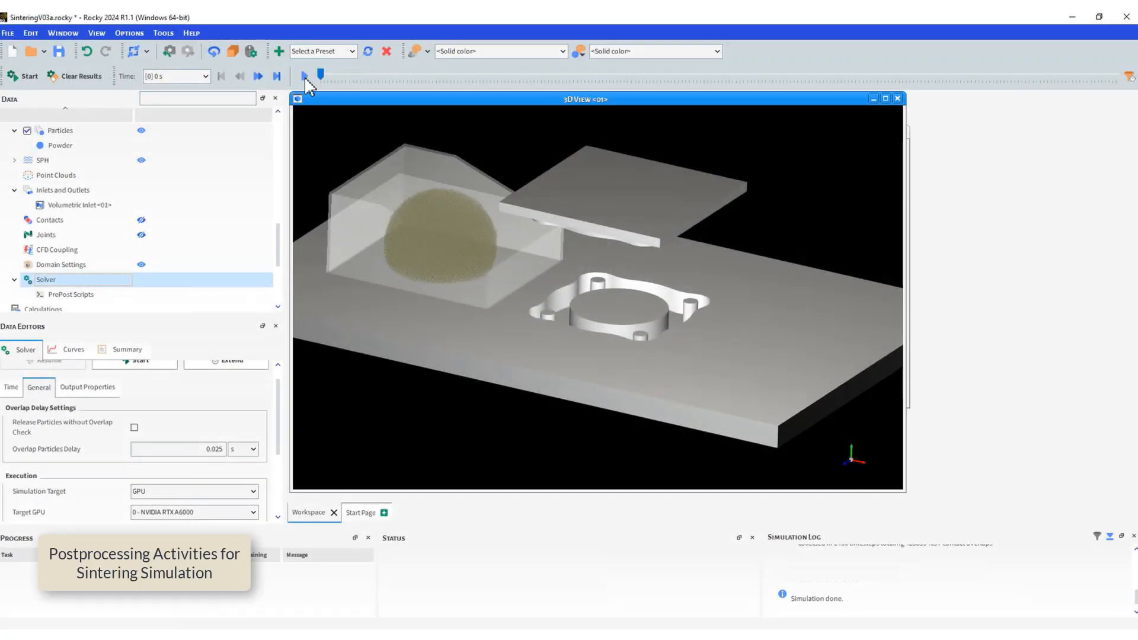
- Play the simulation animation and turn off transparency for the particles
left_click(305, 75)
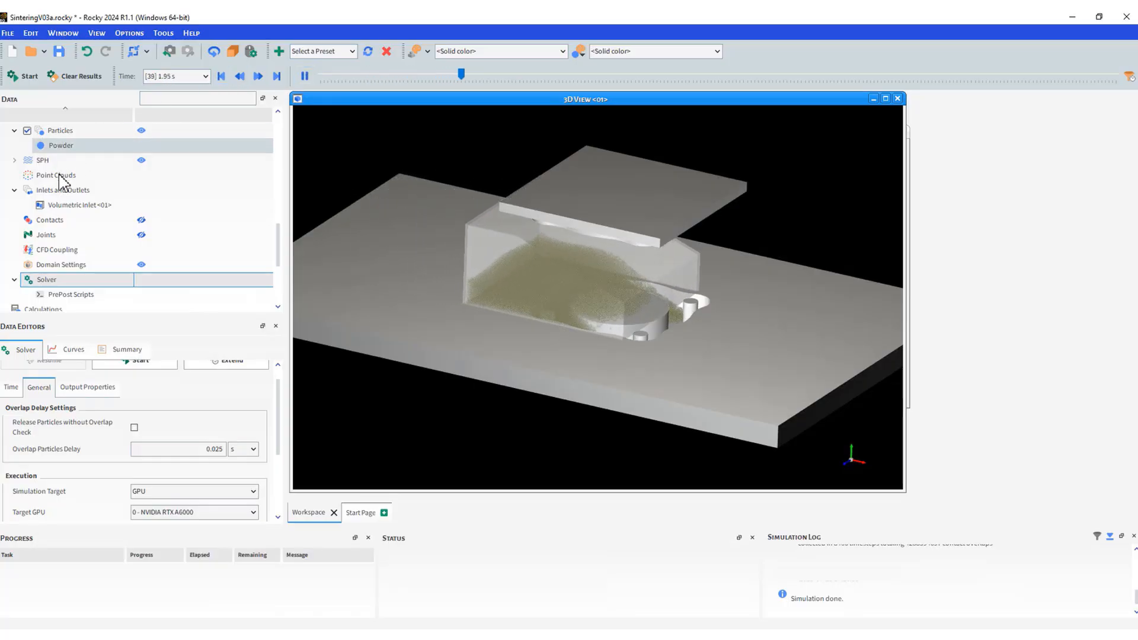
left_click(54, 131)
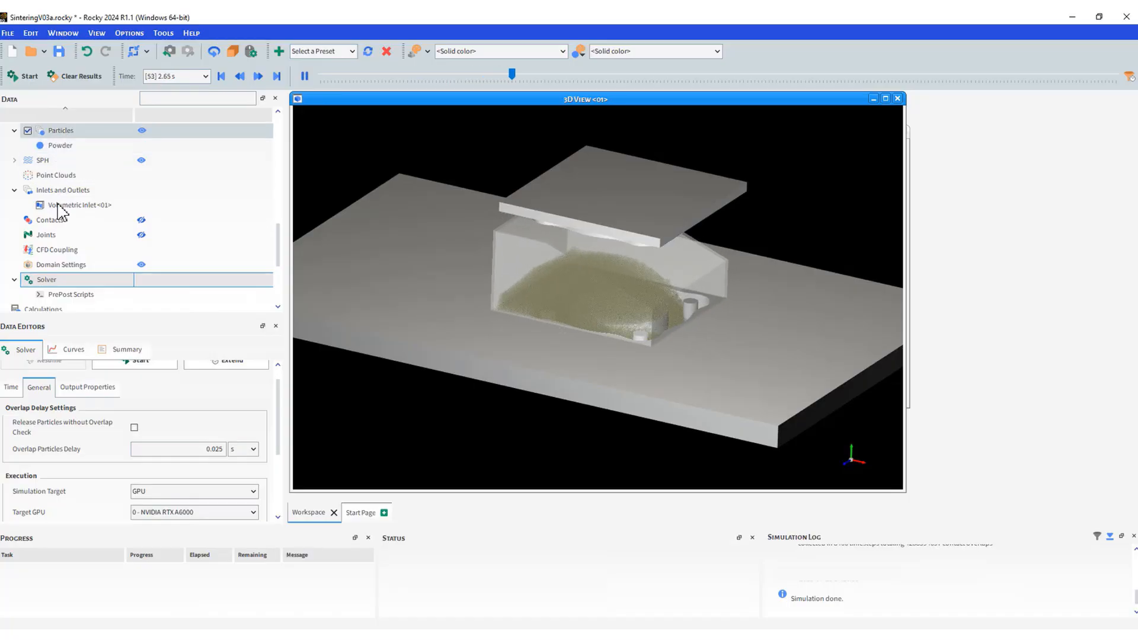
left_click(69, 406)
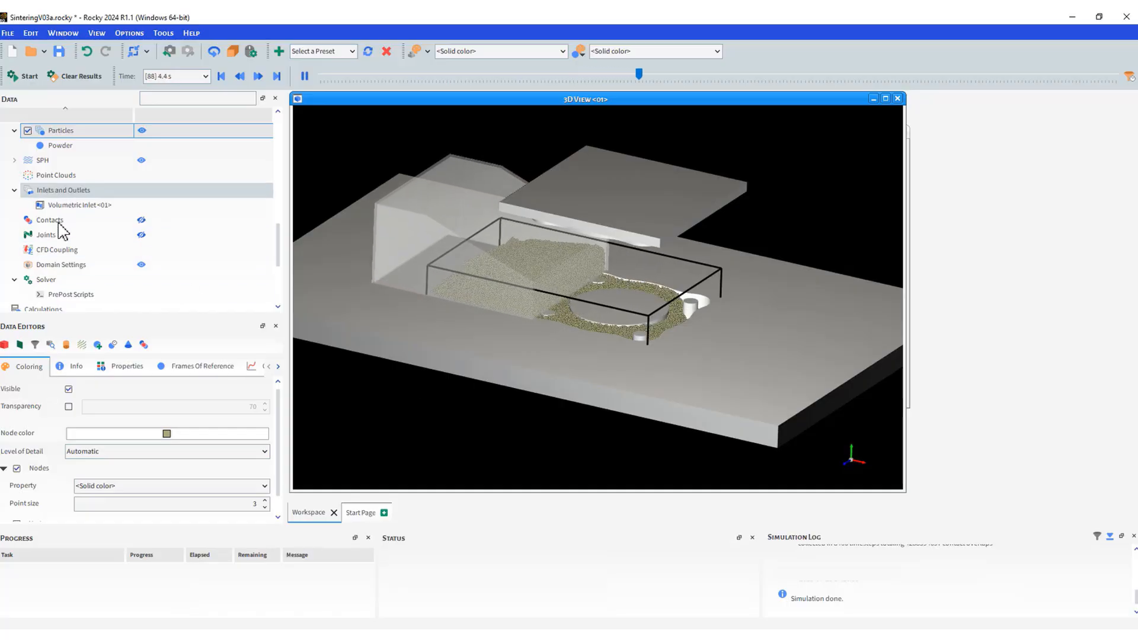
- Open the Contacts coloring settings and examine the powder around the die cavity up close while the animation plays
left_click(58, 223)
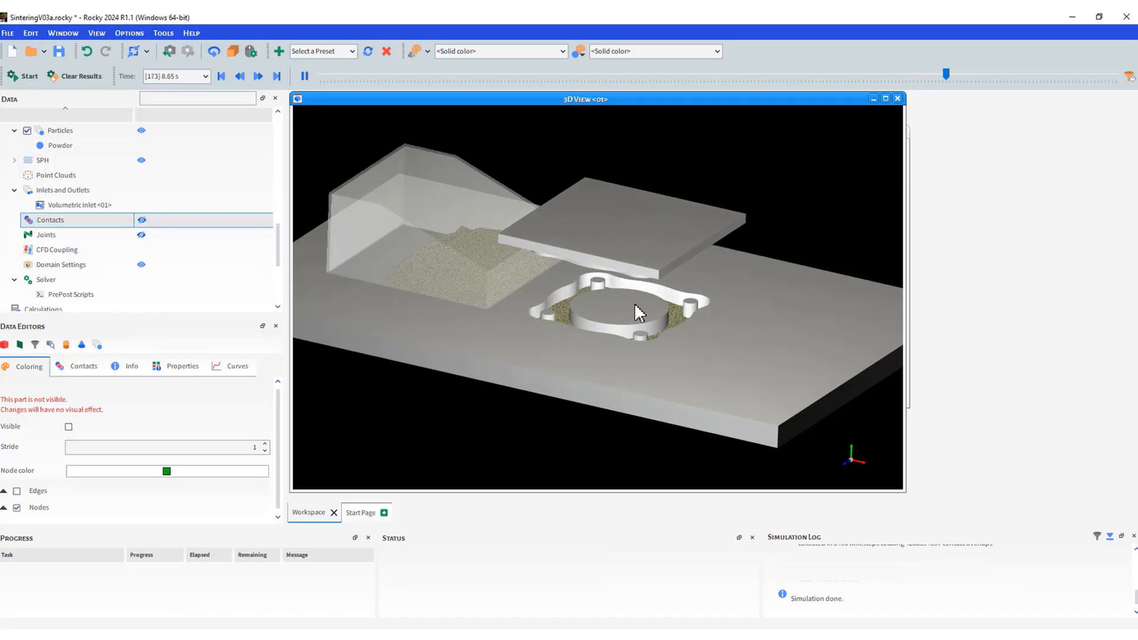
scroll(635, 305, "down", 3)
scroll(635, 305, "up", 5)
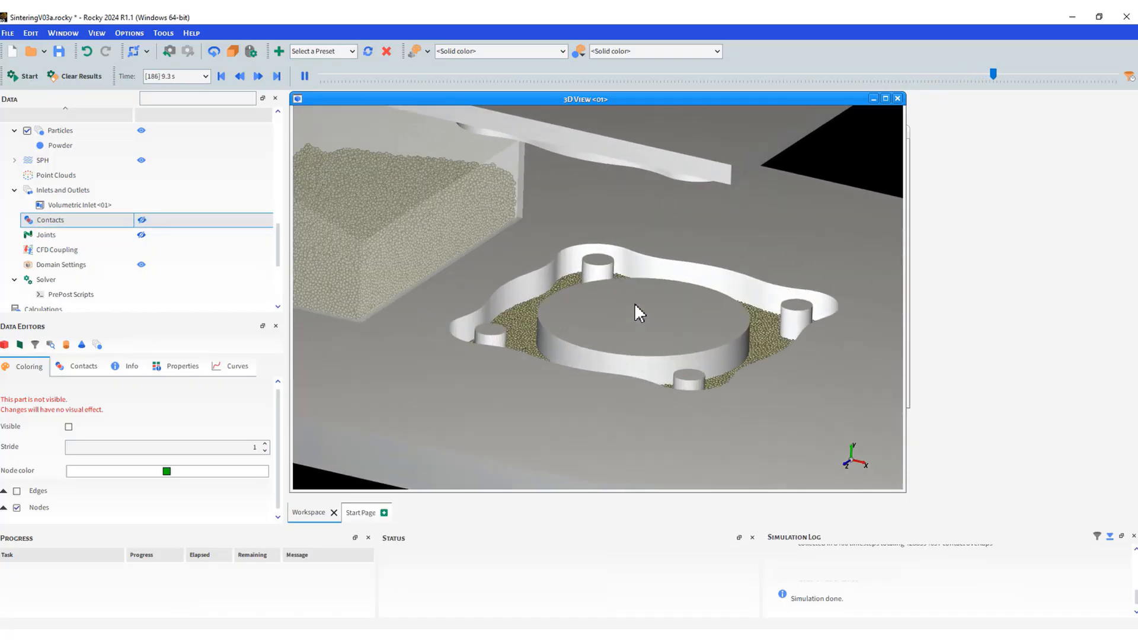
scroll(634, 303, "up", 2)
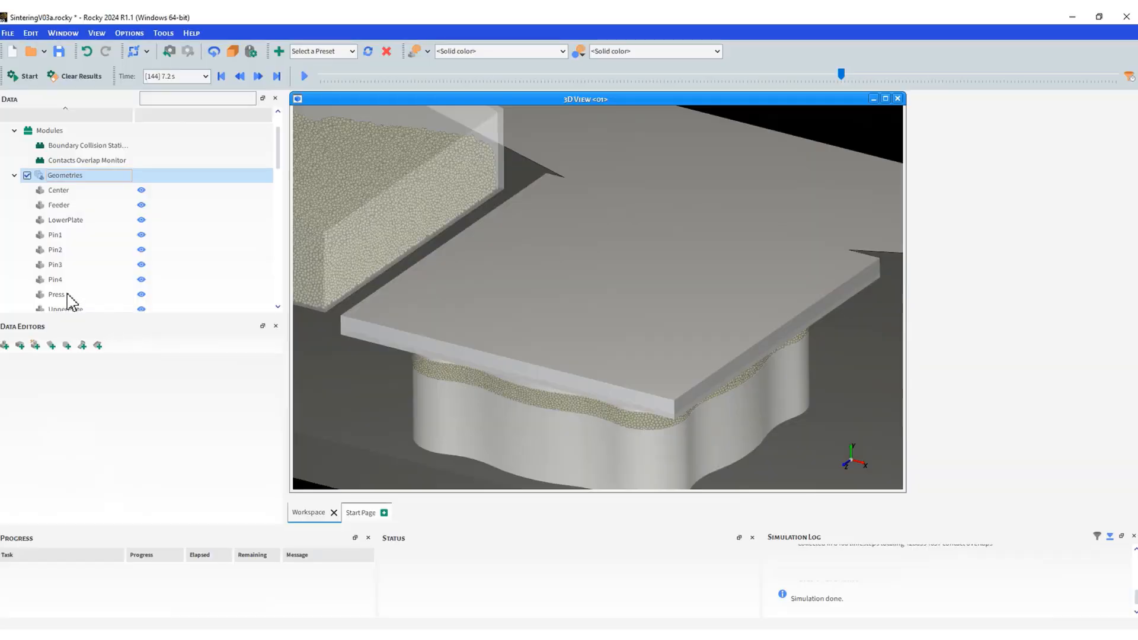
- Show the Press geometry's Force : Normal curve in a new time plot and enlarge the plot window
left_click(68, 295)
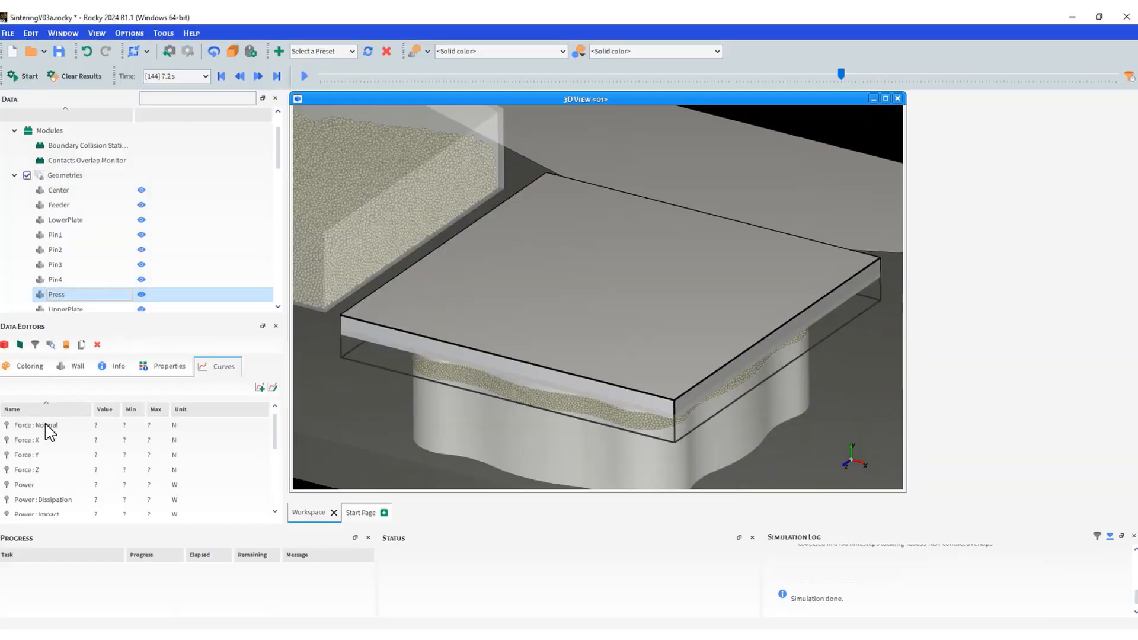
left_click(46, 425)
right_click(49, 431)
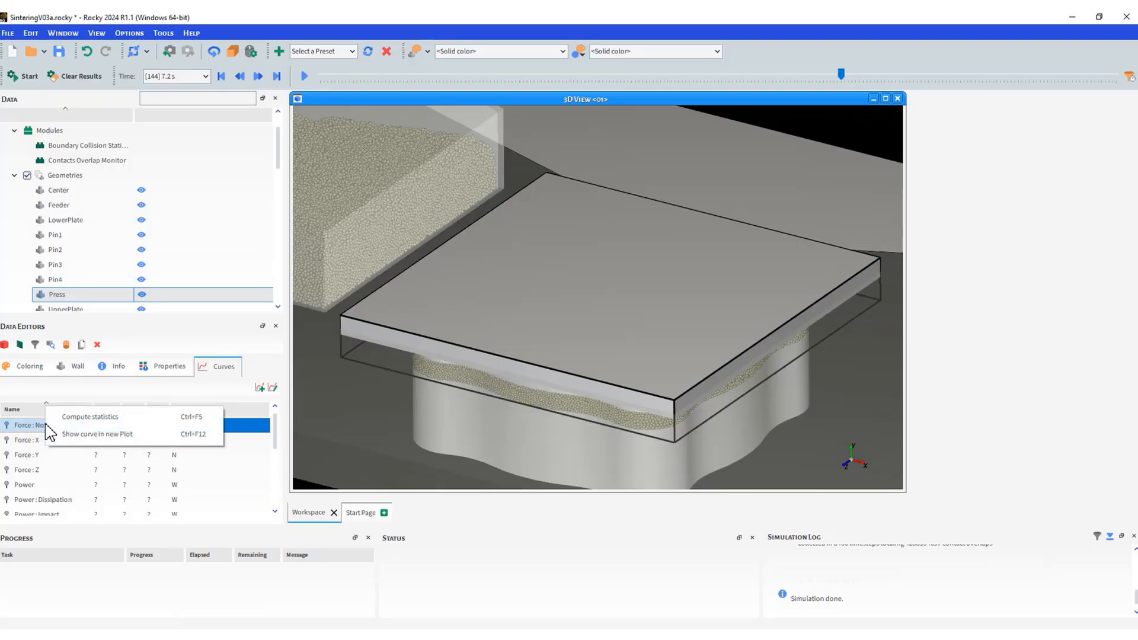
left_click(64, 435)
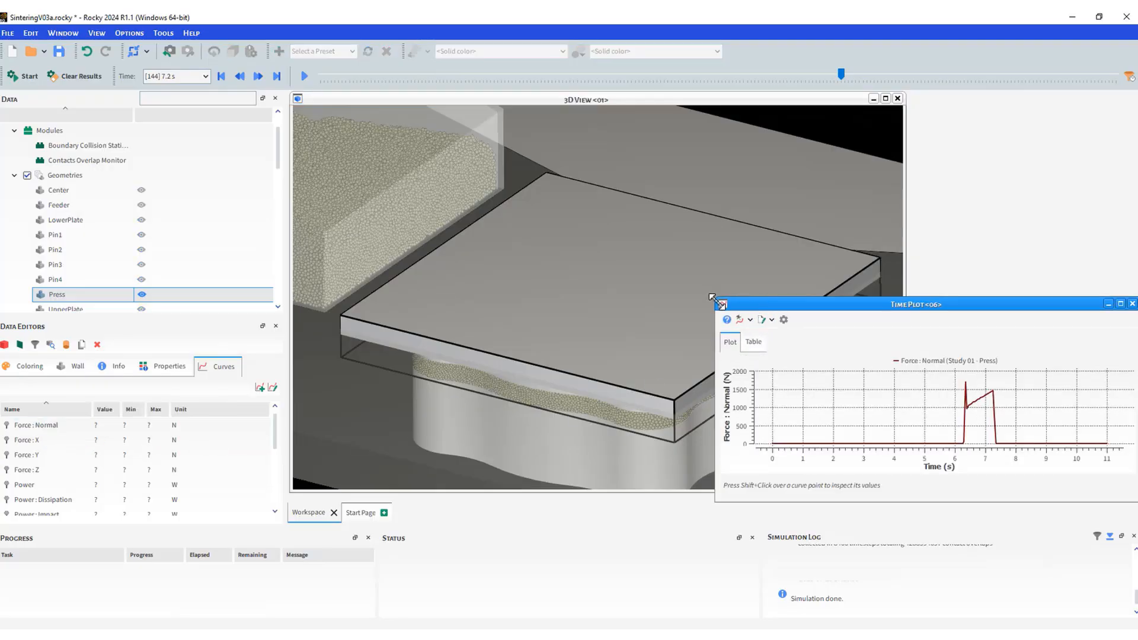
left_click_drag(711, 296, 594, 198)
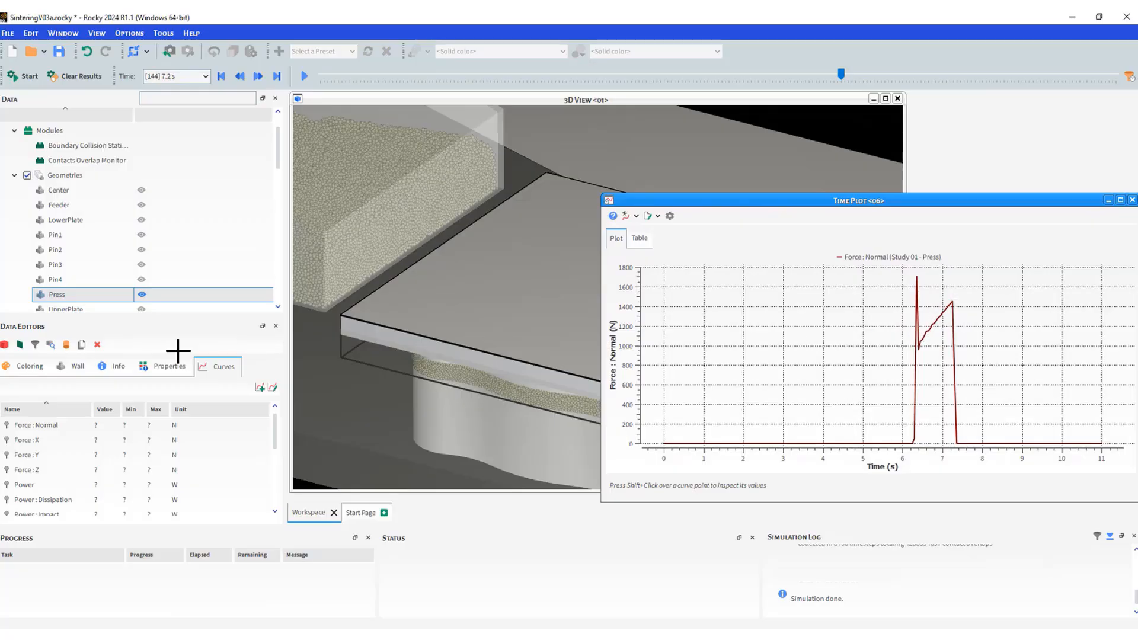
- Check the Press-2 frame's Linear Time Variable Force motion, including its initial force value and time coefficients, against the plot
scroll(135, 255, "down", 2)
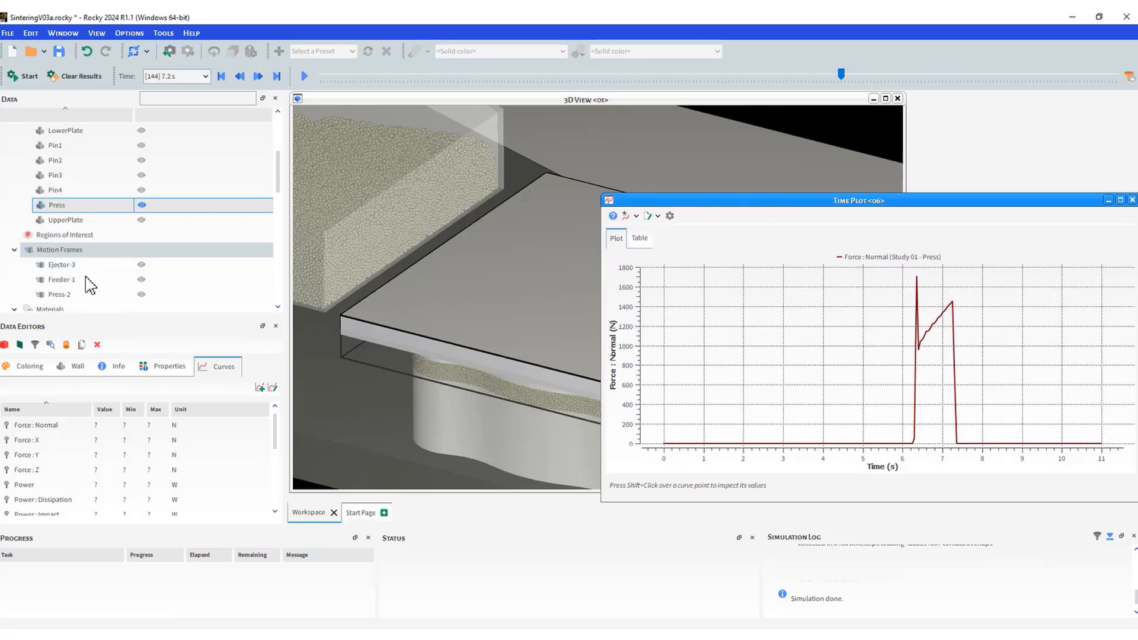
left_click(60, 295)
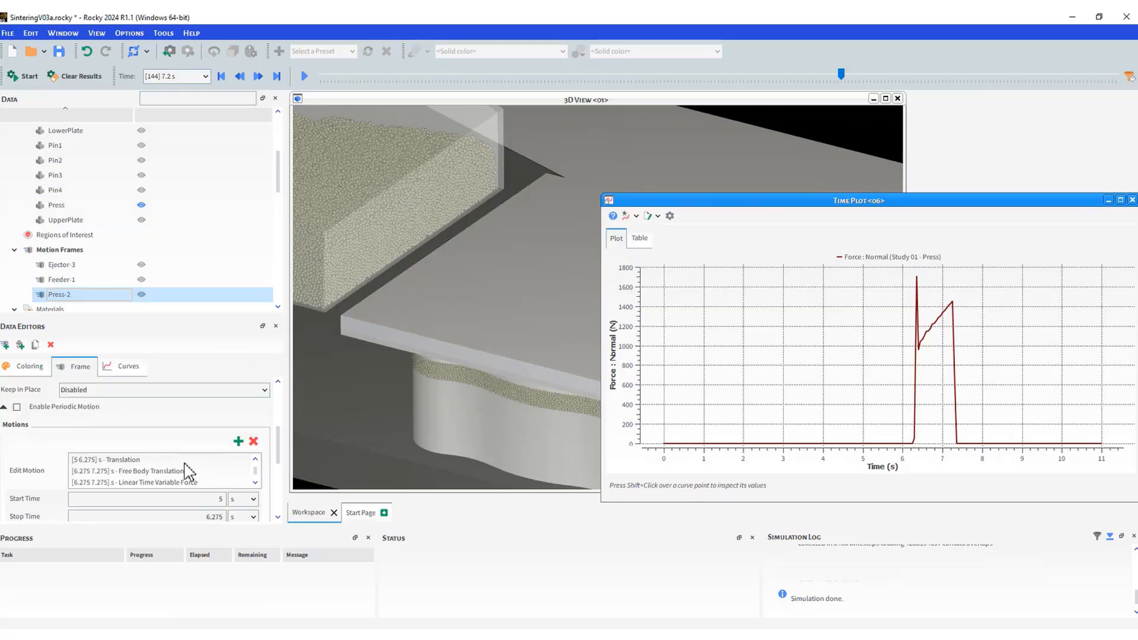
left_click(157, 483)
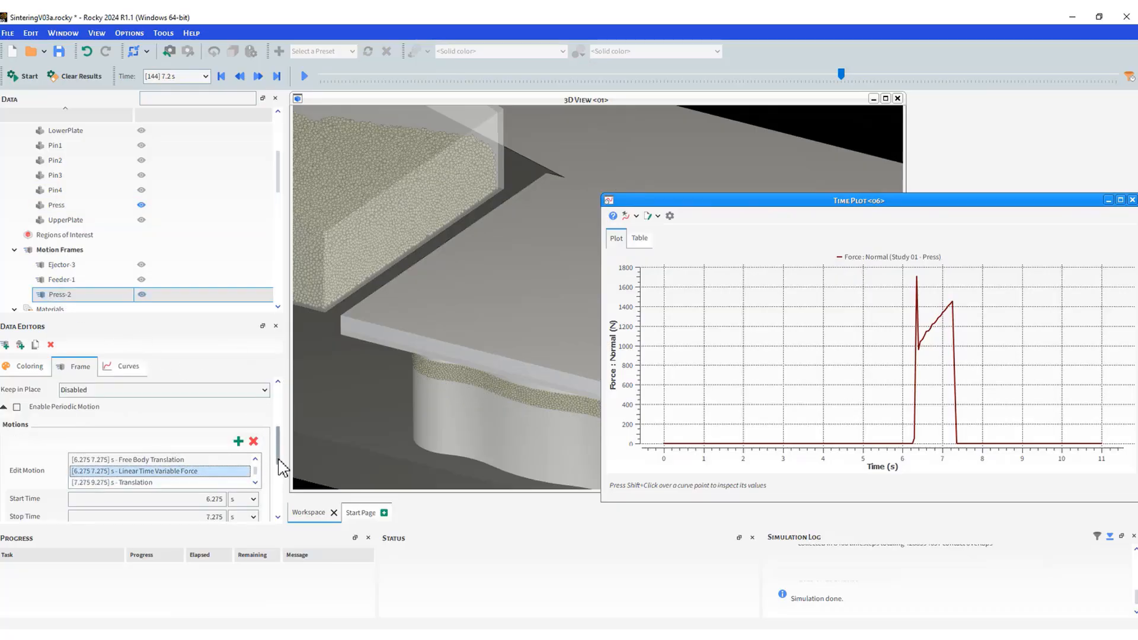
left_click_drag(280, 457, 279, 477)
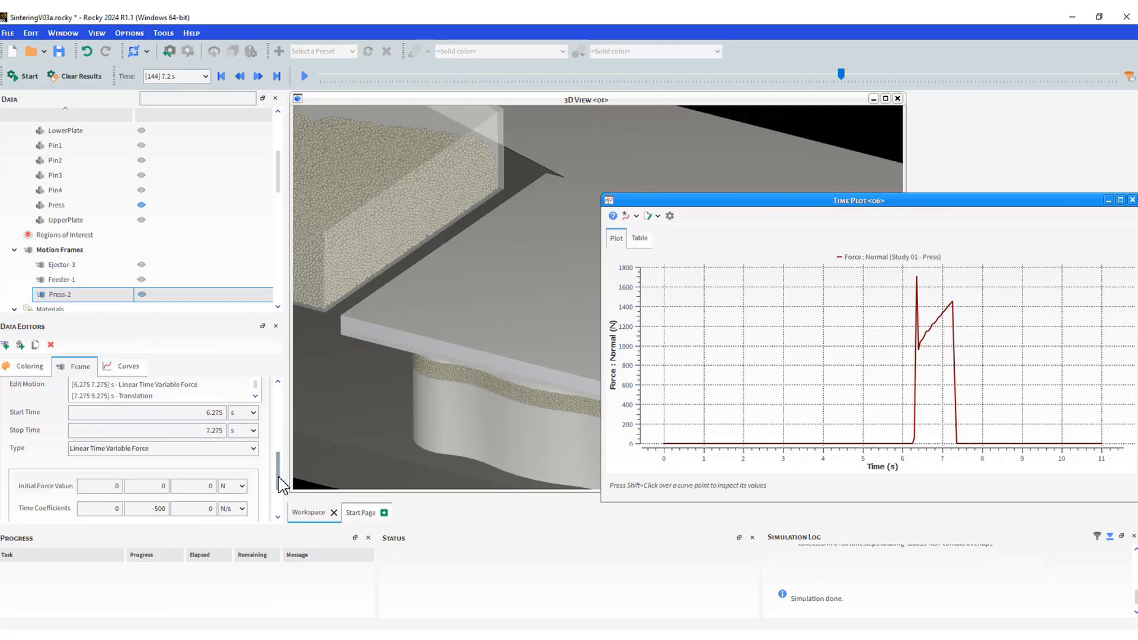
left_click(167, 507)
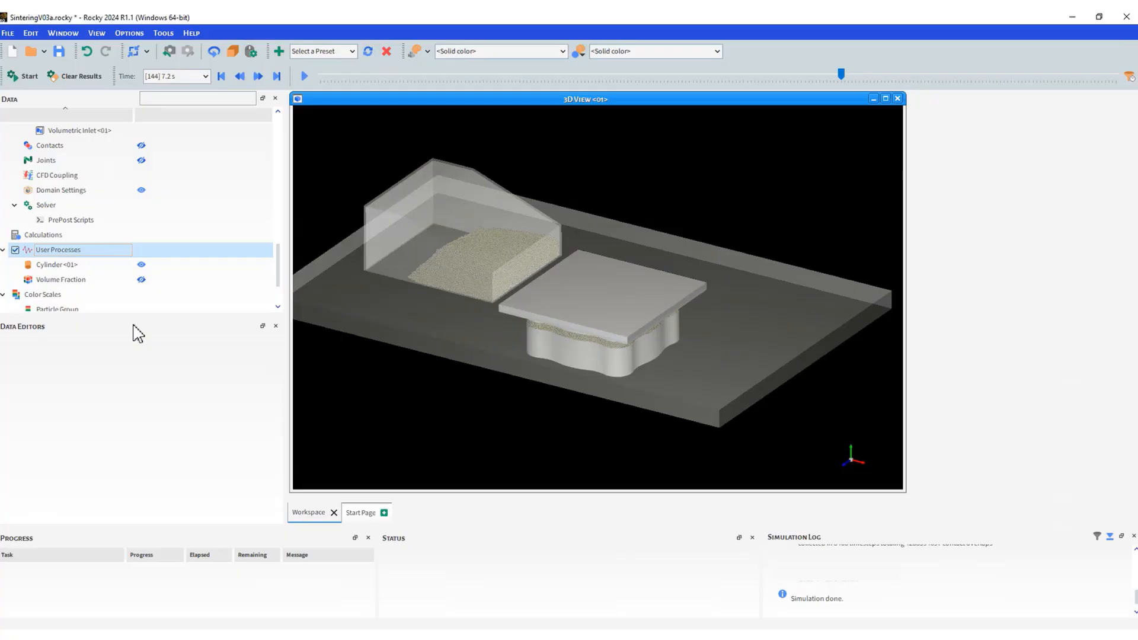
- Select the Cylinder <01> user process and hide the Press geometry in the 3D view
left_click(56, 264)
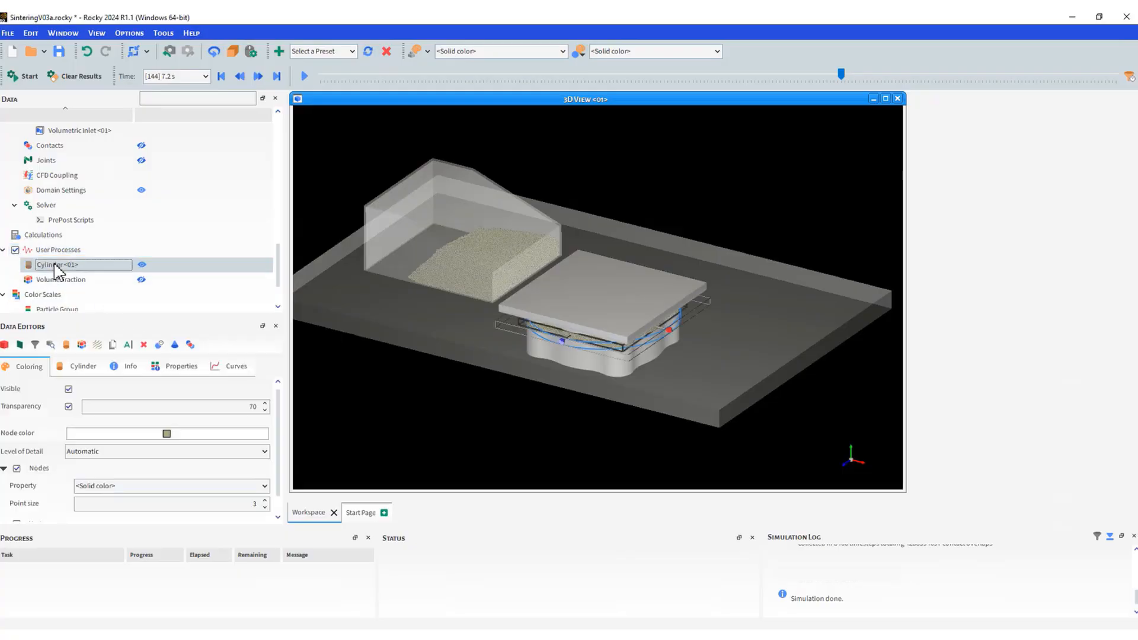
left_click_drag(278, 256, 279, 176)
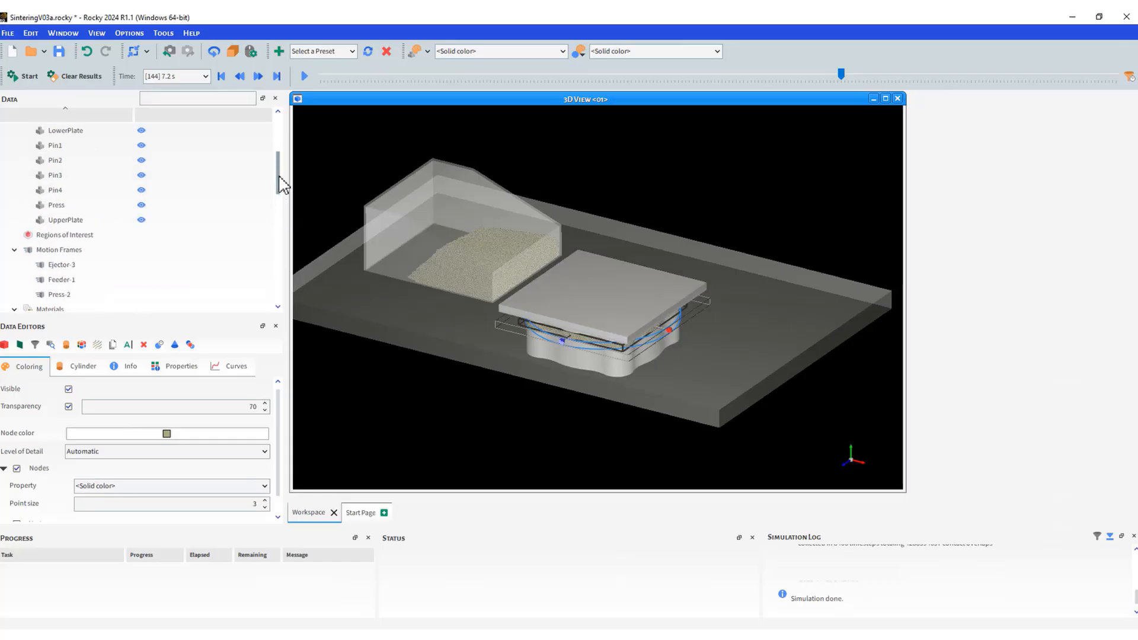
left_click(141, 204)
left_click_drag(276, 196, 279, 177)
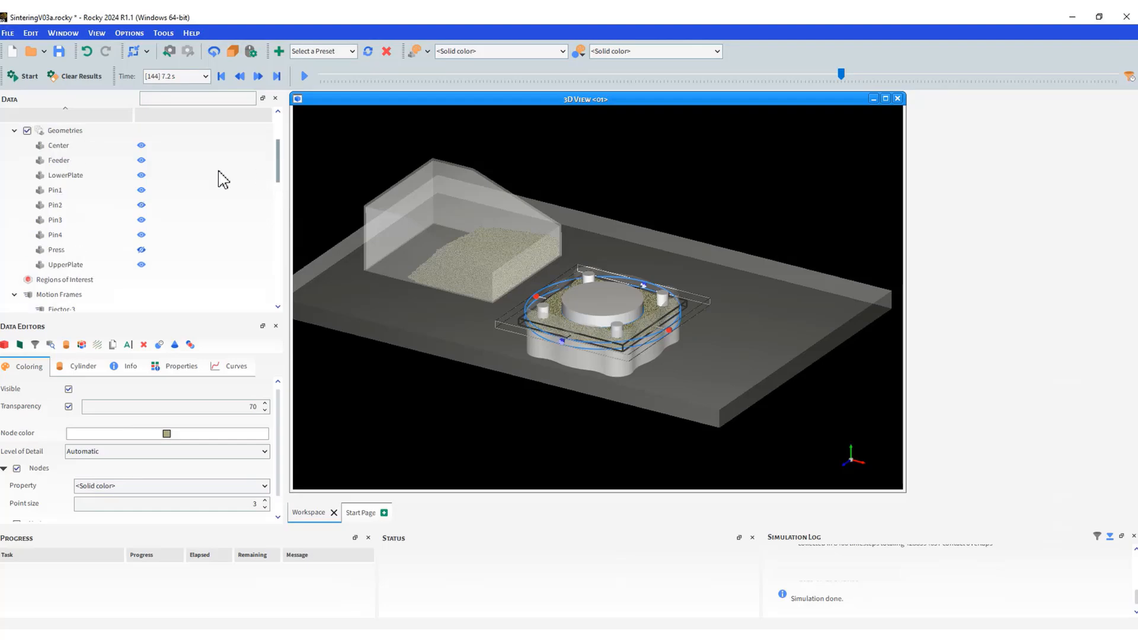
- Hide the Center, Pin1, Pin2, Pin3, Pin4 and UpperPlate geometries to expose the pressed powder
left_click(141, 145)
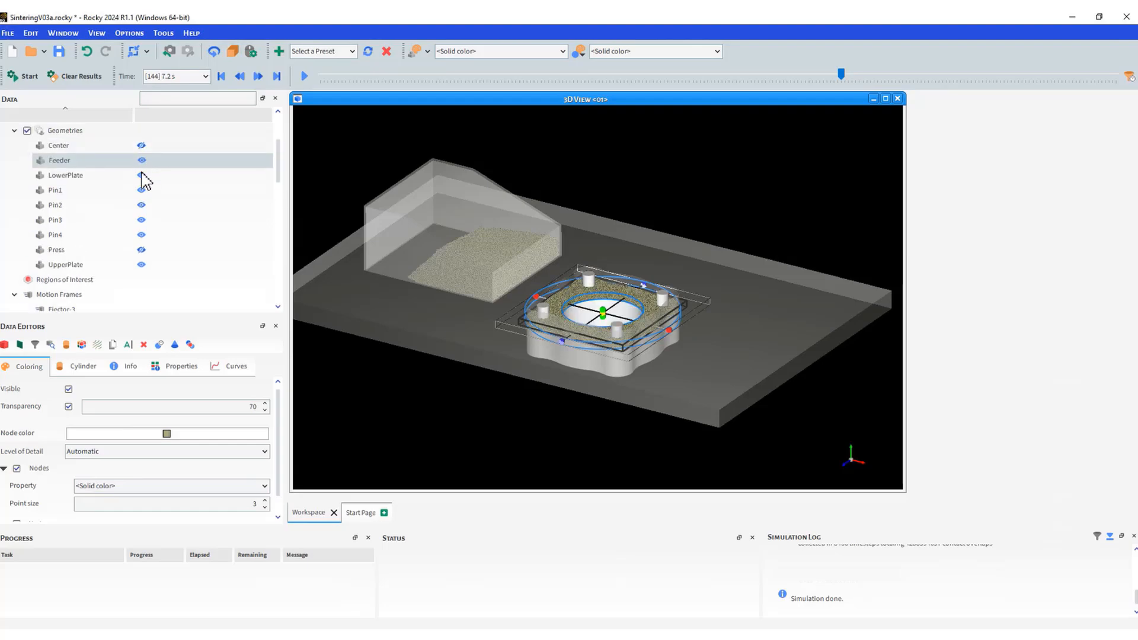
left_click(141, 190)
left_click(141, 205)
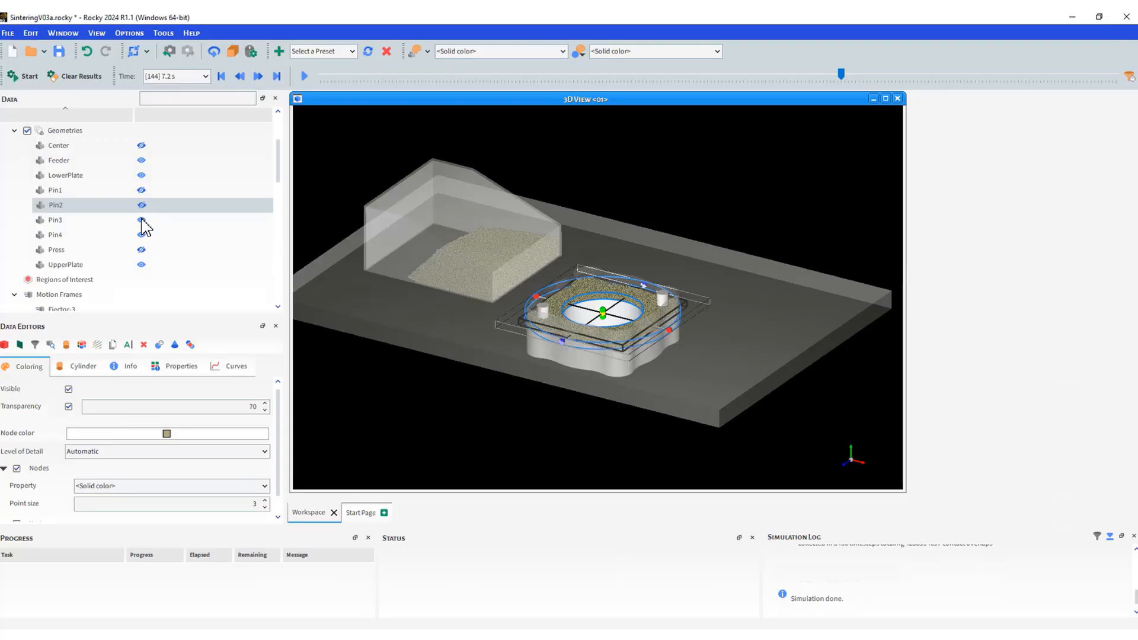
left_click(141, 220)
left_click(141, 235)
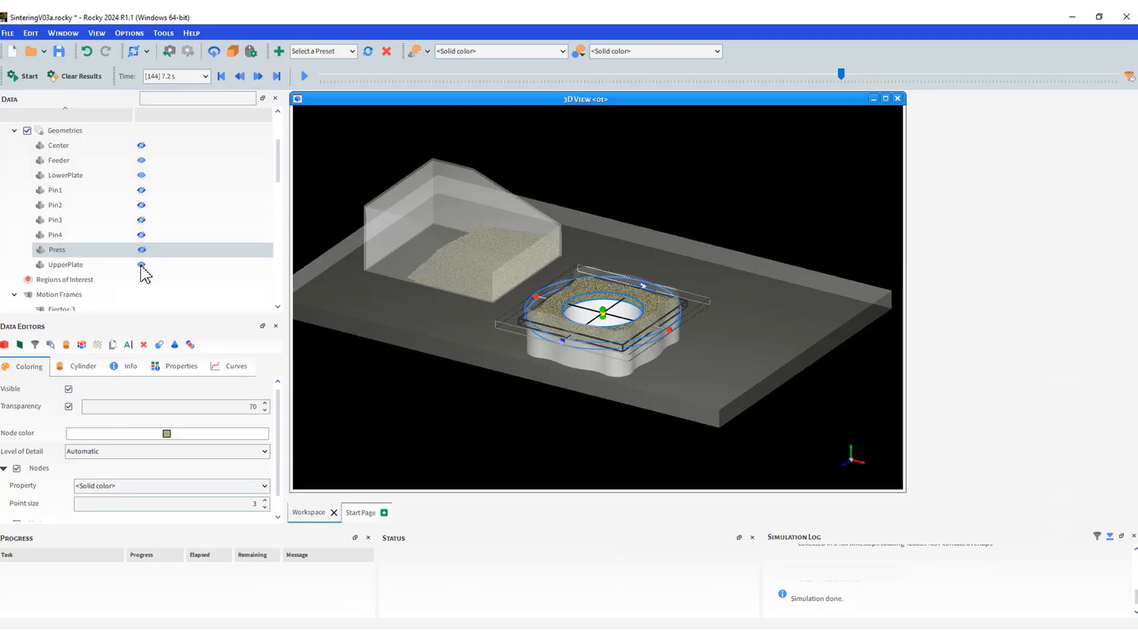
left_click(141, 250)
left_click(141, 264)
- Examine the exposed powder compact and the Cylinder <01> region around it up close from different angles
left_click_drag(450, 336, 490, 340)
scroll(602, 310, "up", 5)
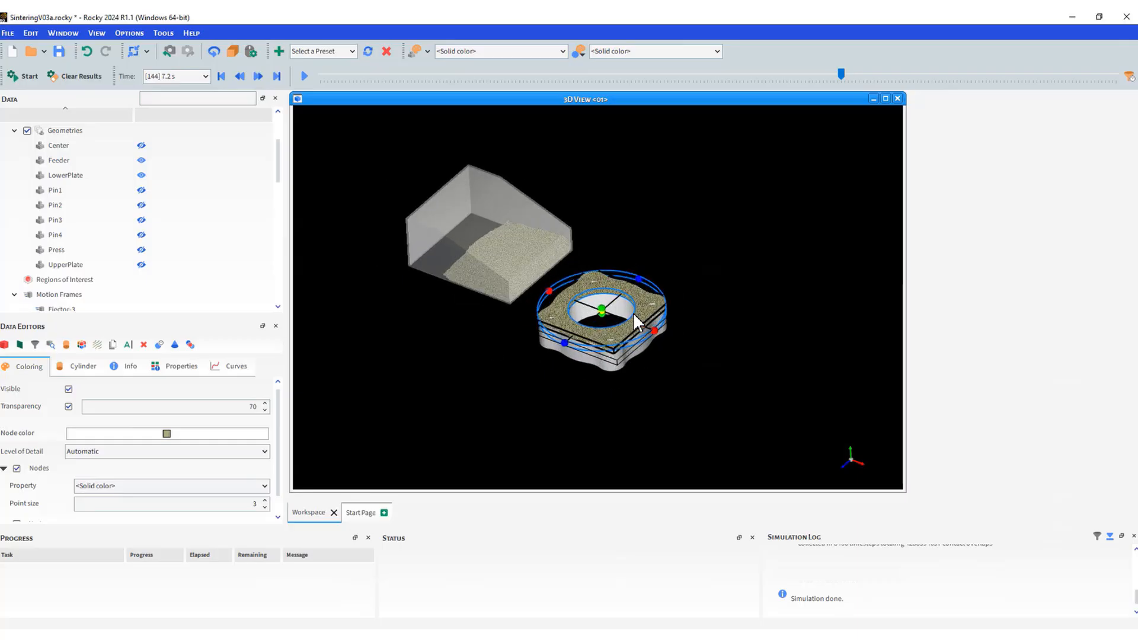
scroll(637, 323, "up", 2)
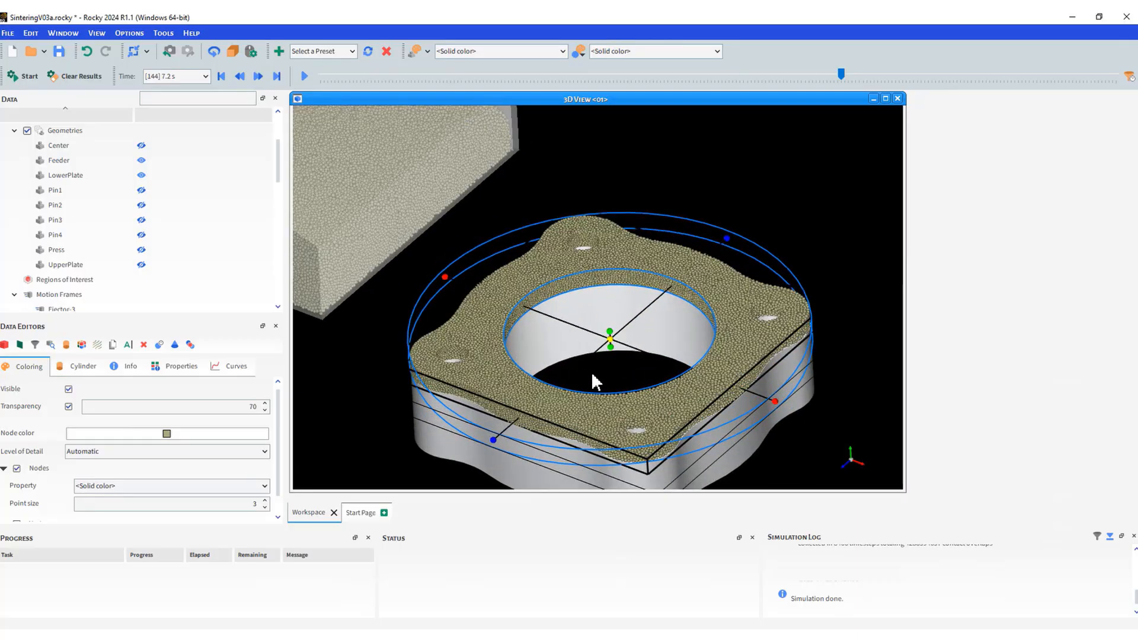
left_click_drag(365, 415, 376, 385)
scroll(113, 289, "down", 5)
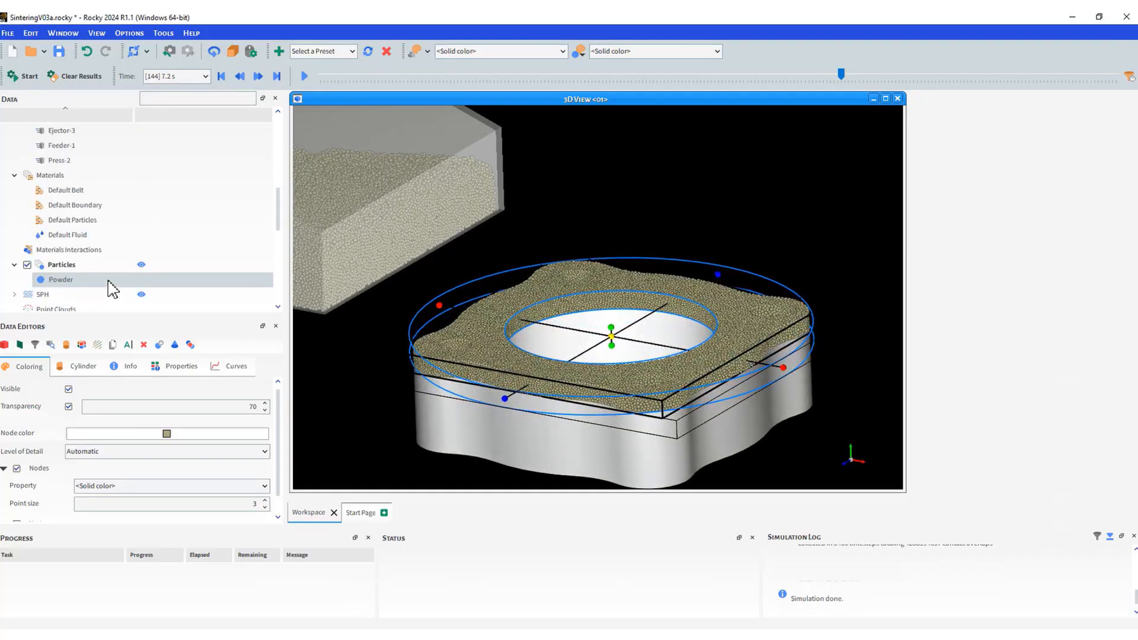
- Review the Volume Fraction user process, including its radial, tangential and axial divisions and its face coloring settings
scroll(112, 289, "down", 2)
scroll(111, 289, "down", 2)
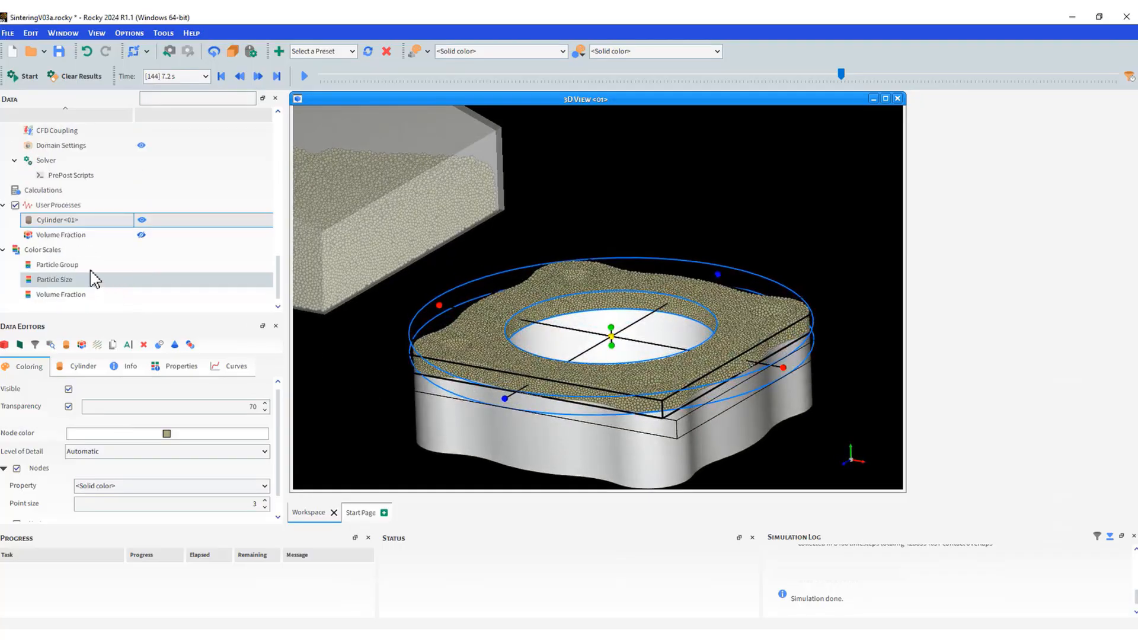
left_click(56, 234)
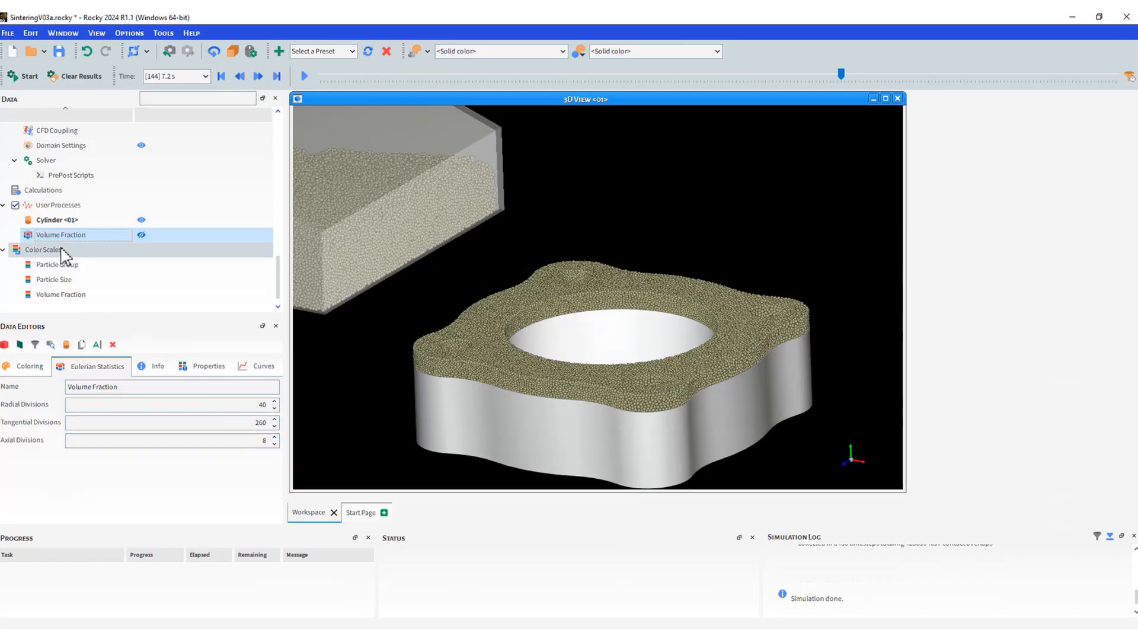
left_click(28, 367)
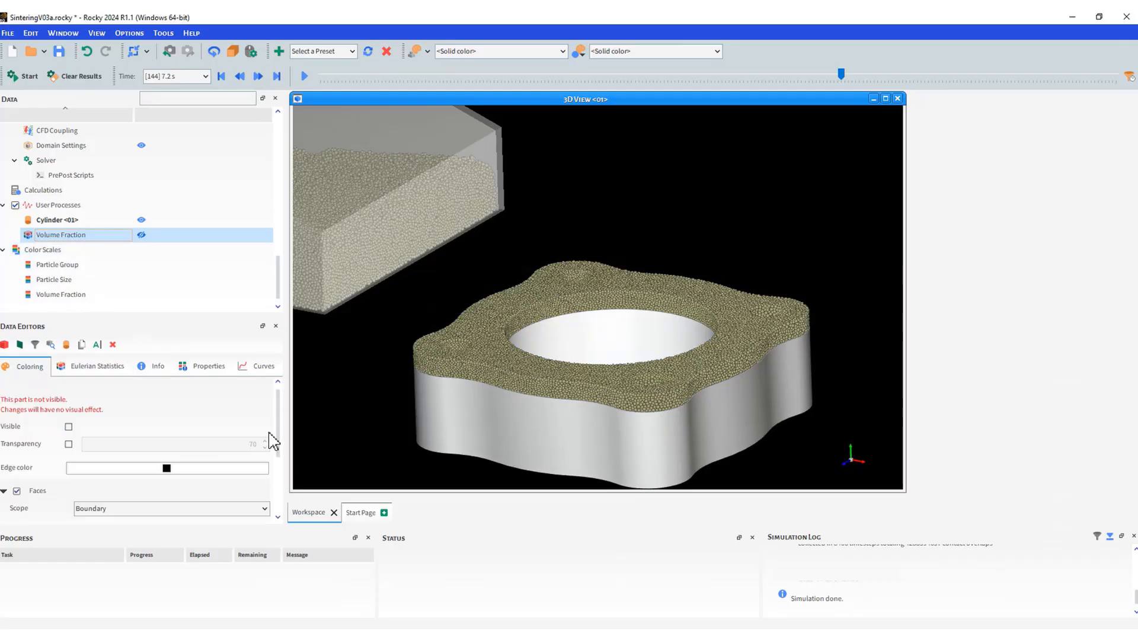
scroll(276, 454, "down", 3)
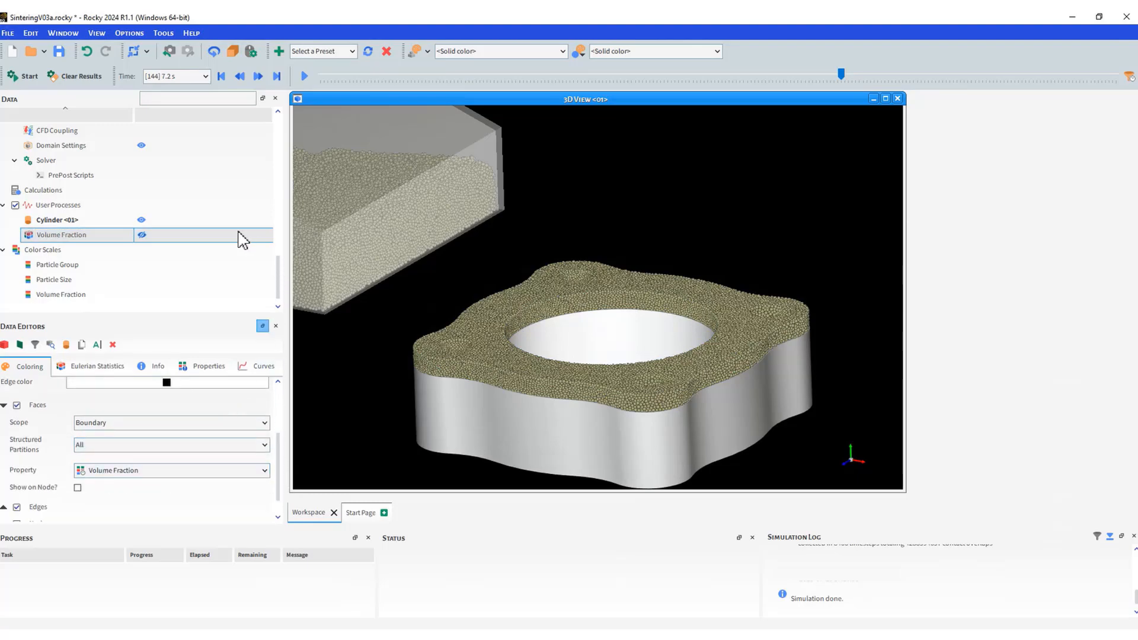
- Hide the Particles and show the Volume Fraction process in the 3D view
scroll(112, 201, "up", 2)
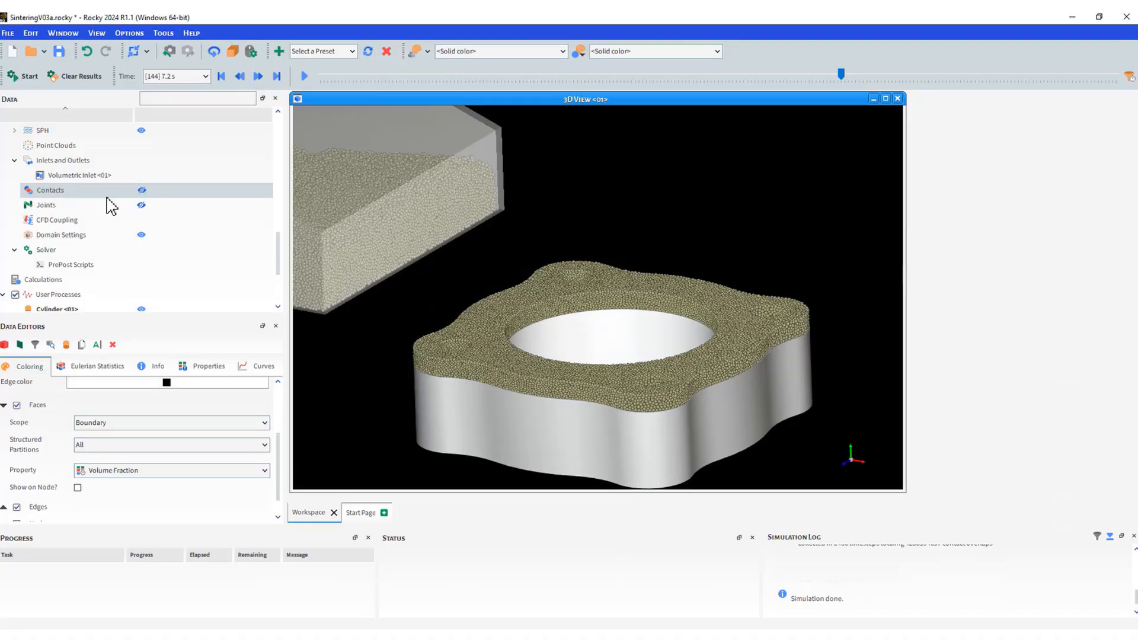
scroll(112, 206, "up", 2)
left_click(142, 190)
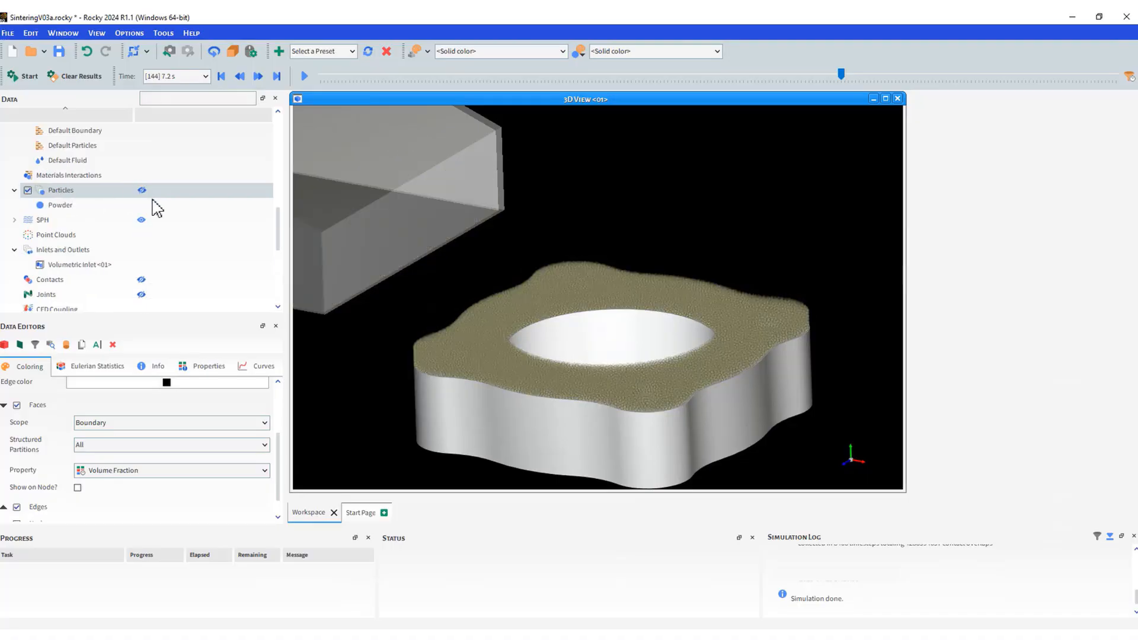
scroll(67, 238, "down", 4)
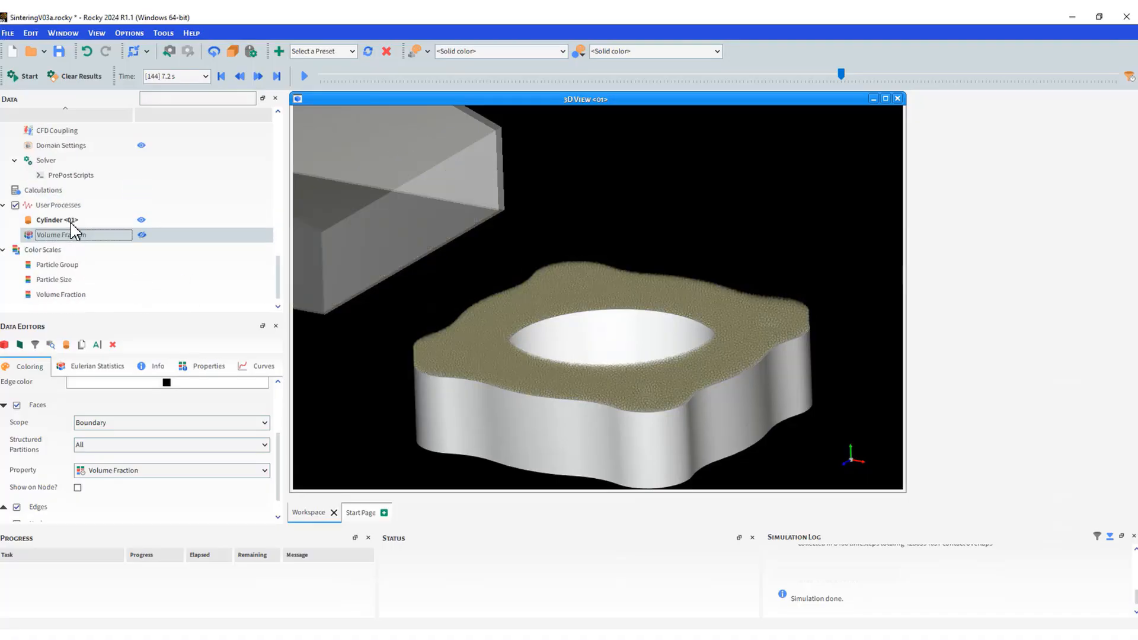
left_click(142, 234)
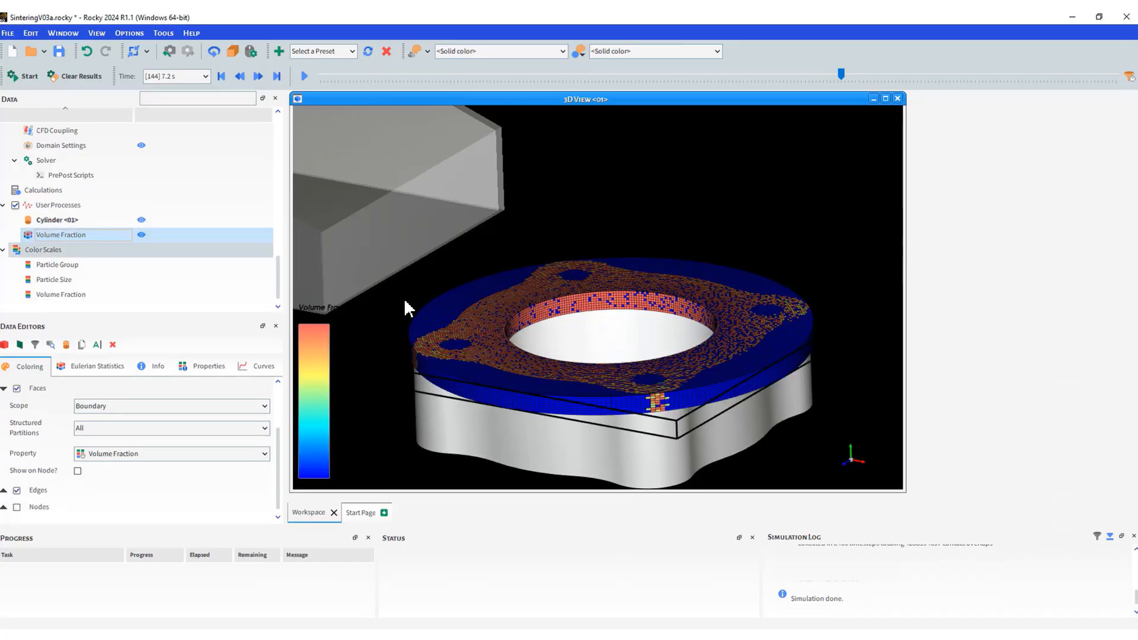
- Examine the volume fraction distribution from above, using the +Y camera preset and framing the compact closely
left_click_drag(411, 304, 403, 355)
left_click_drag(394, 298, 419, 435)
left_click_drag(494, 336, 594, 344)
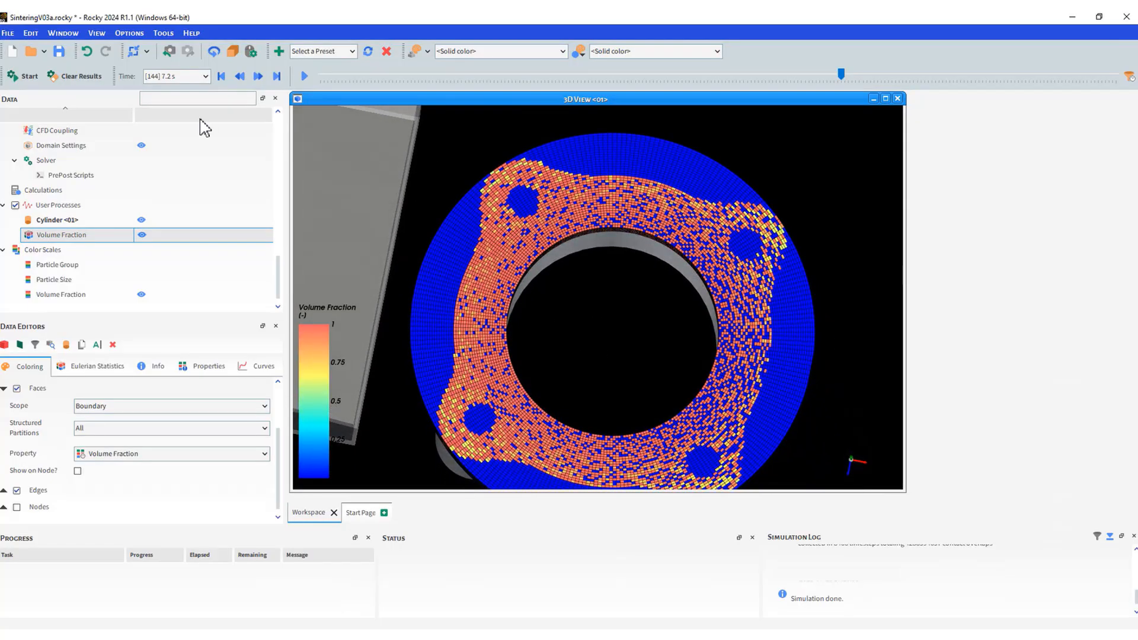
left_click(148, 51)
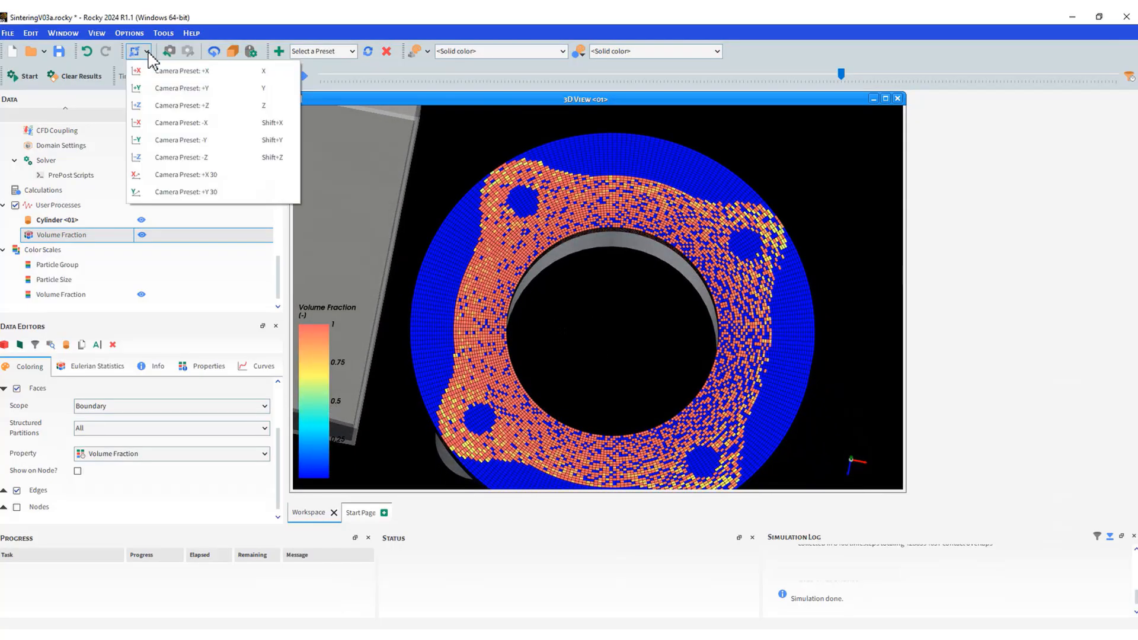
left_click(191, 93)
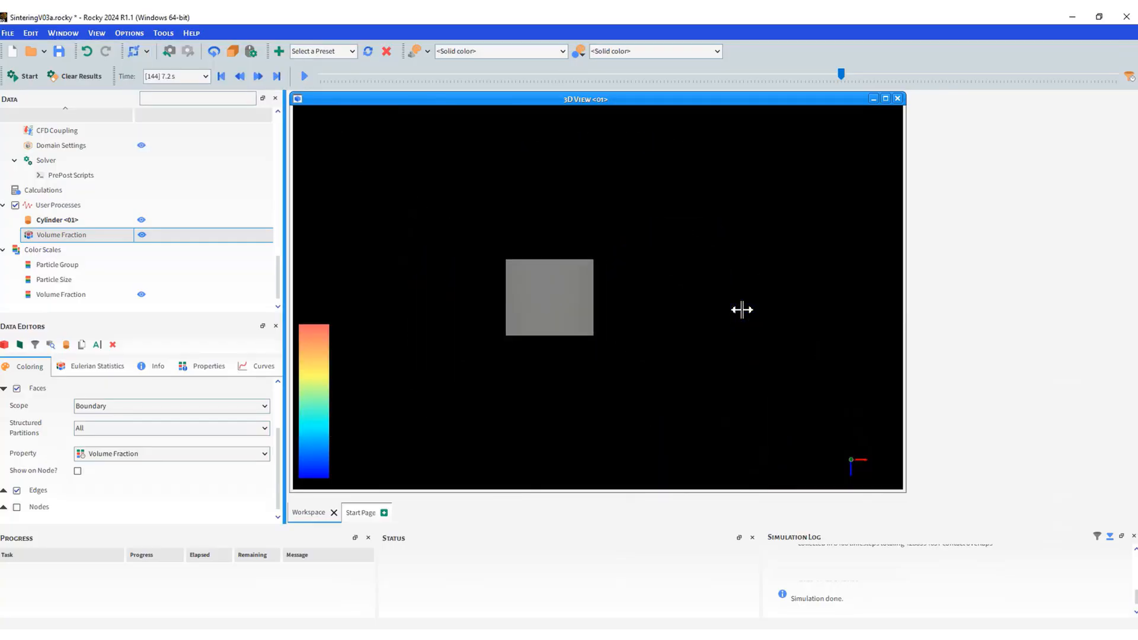
scroll(742, 310, "up", 4)
middle_click_drag(718, 308, 591, 299)
scroll(592, 277, "up", 2)
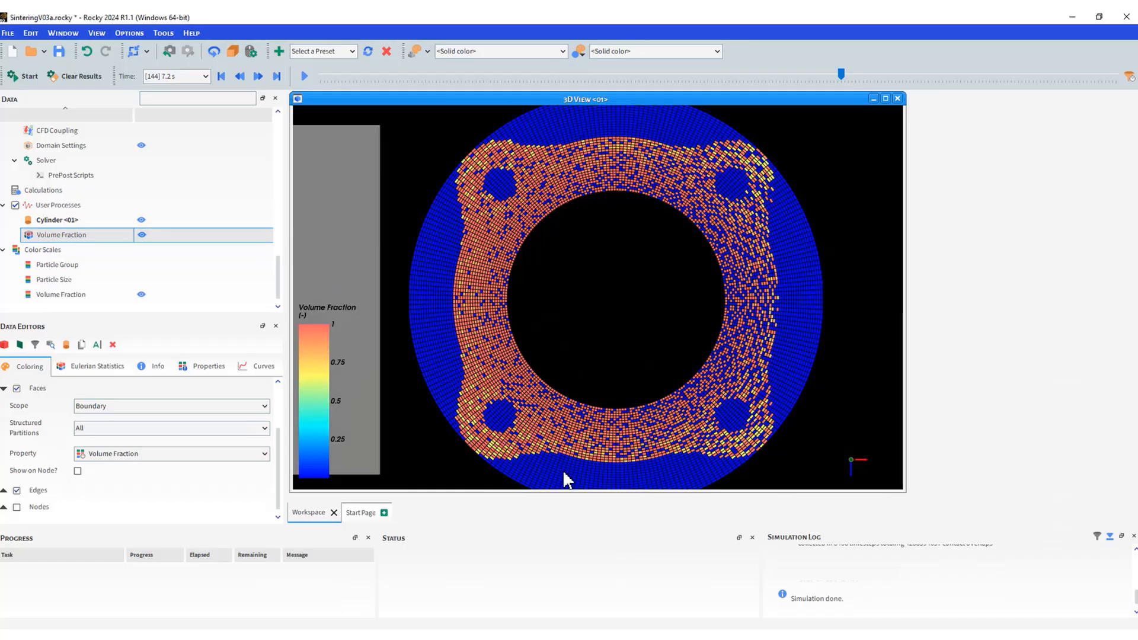
- Display the Particles in place of the Volume Fraction map and open their coloring settings
scroll(675, 443, "down", 2)
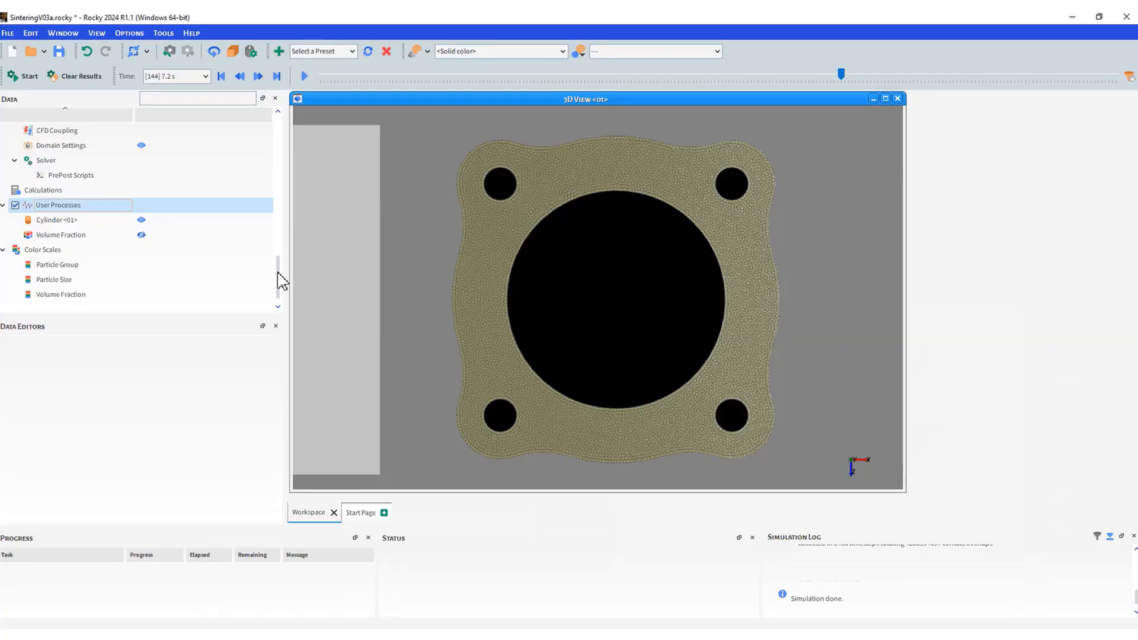
left_click_drag(281, 280, 281, 256)
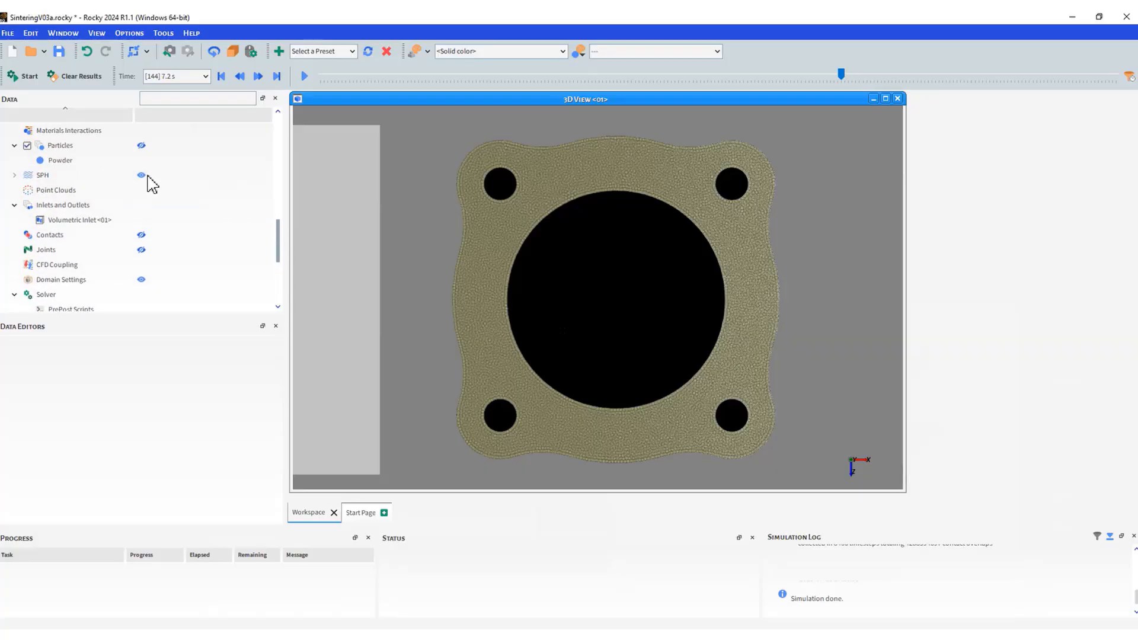
left_click(142, 146)
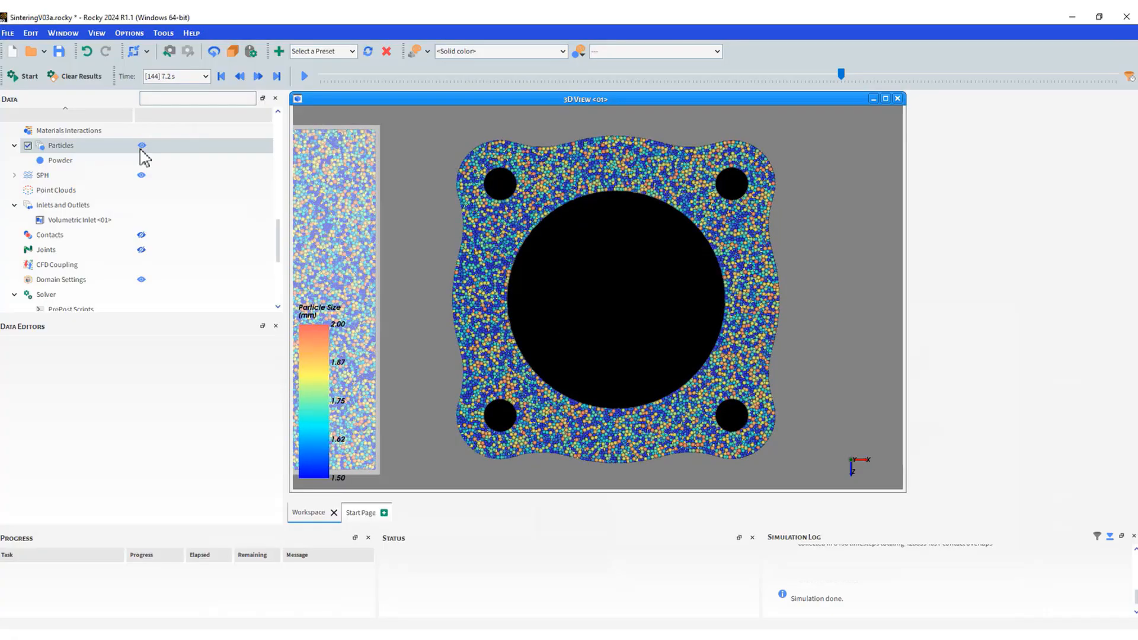
double_click(62, 146)
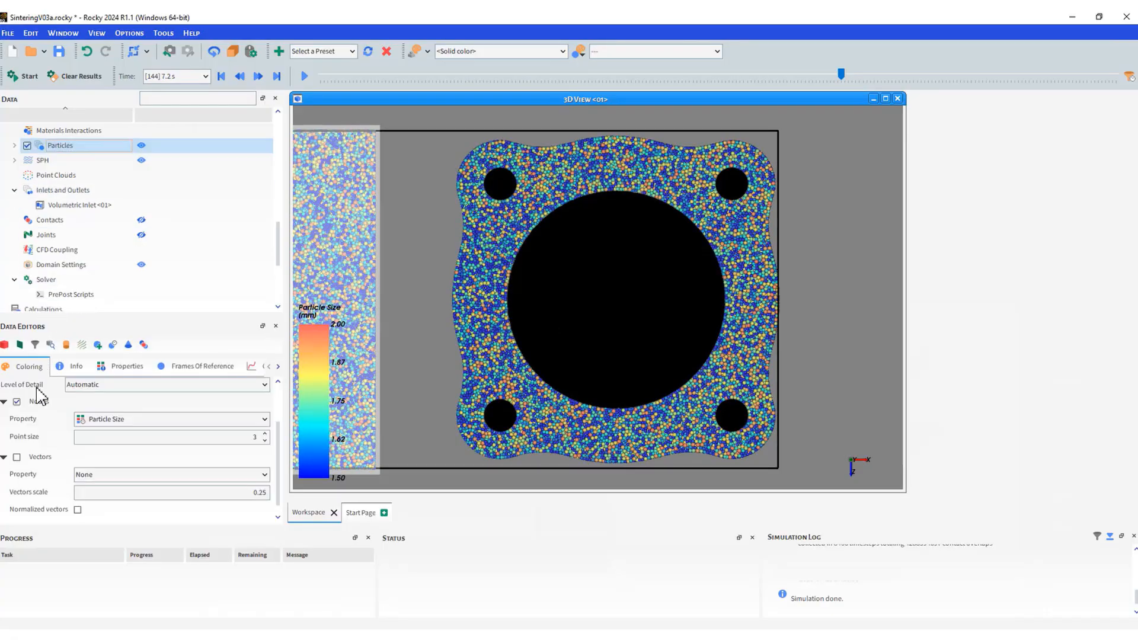